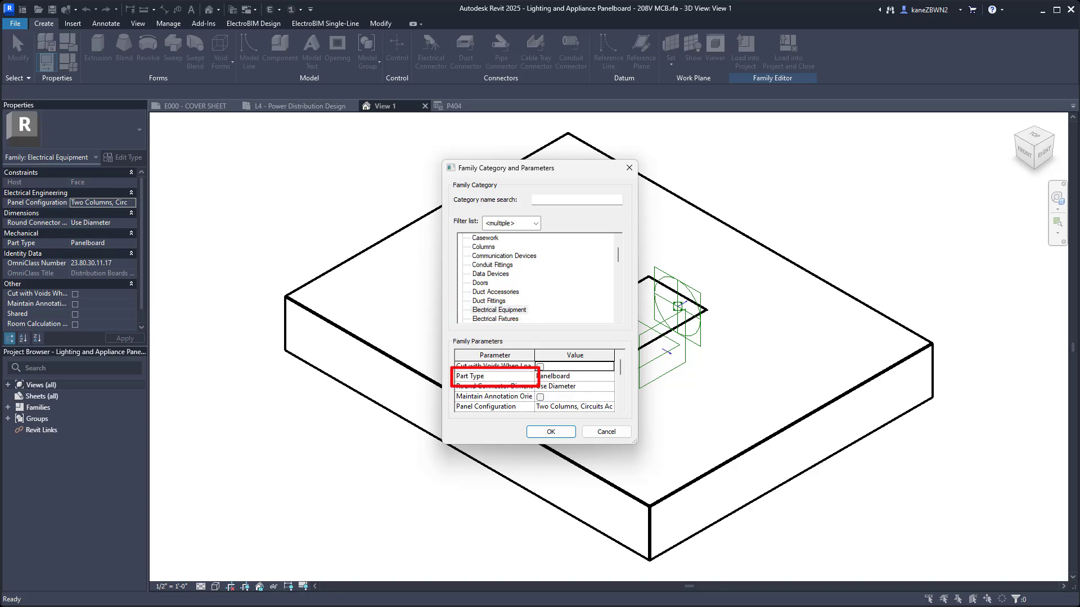
- Examine the Part Type and Panel Configuration options of the Electrical Equipment family
left_click(610, 376)
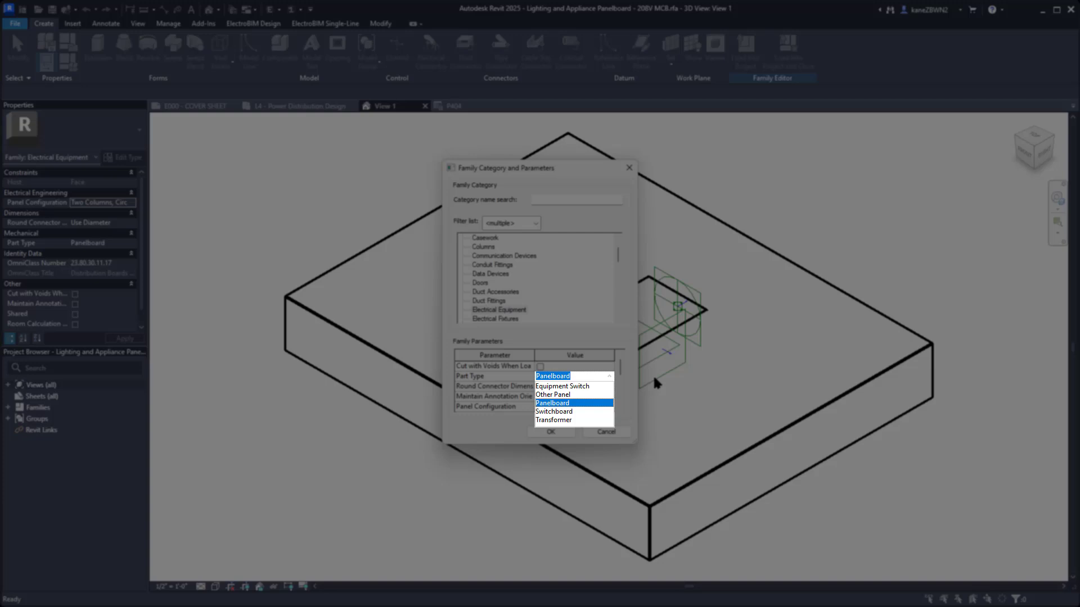
left_click(602, 377)
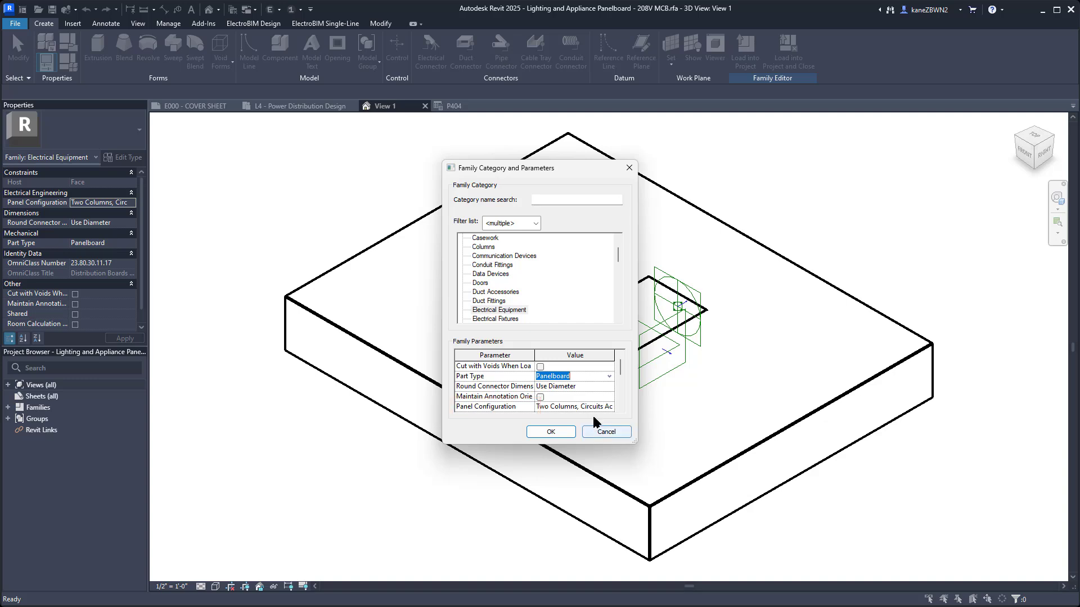
left_click(608, 407)
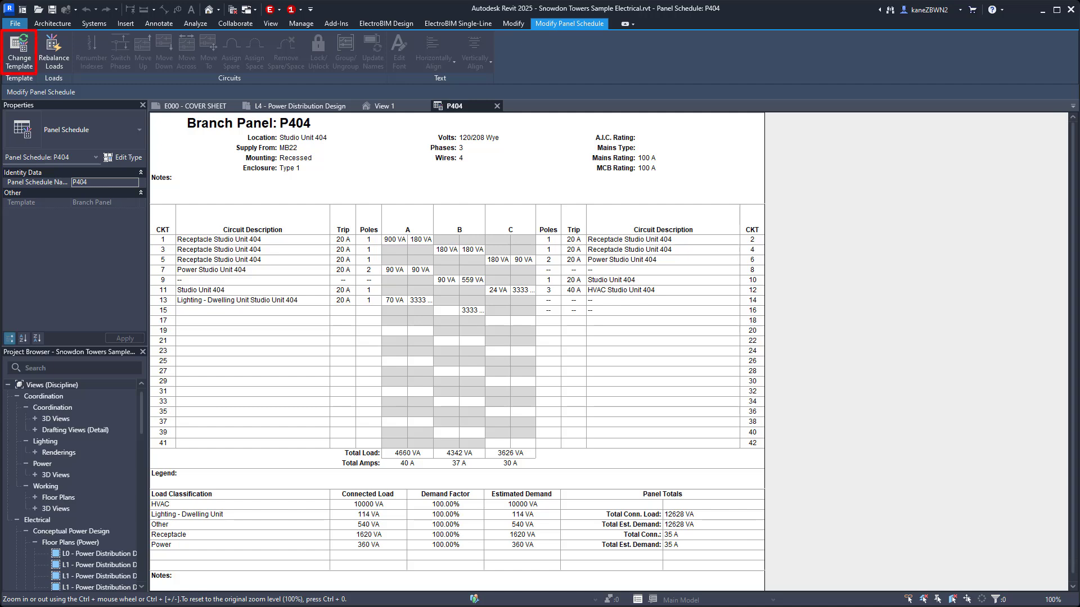
- Change the P404 panel schedule's template to Branch Panel with Auto-shading and accept the loss of unstored text
left_click(21, 53)
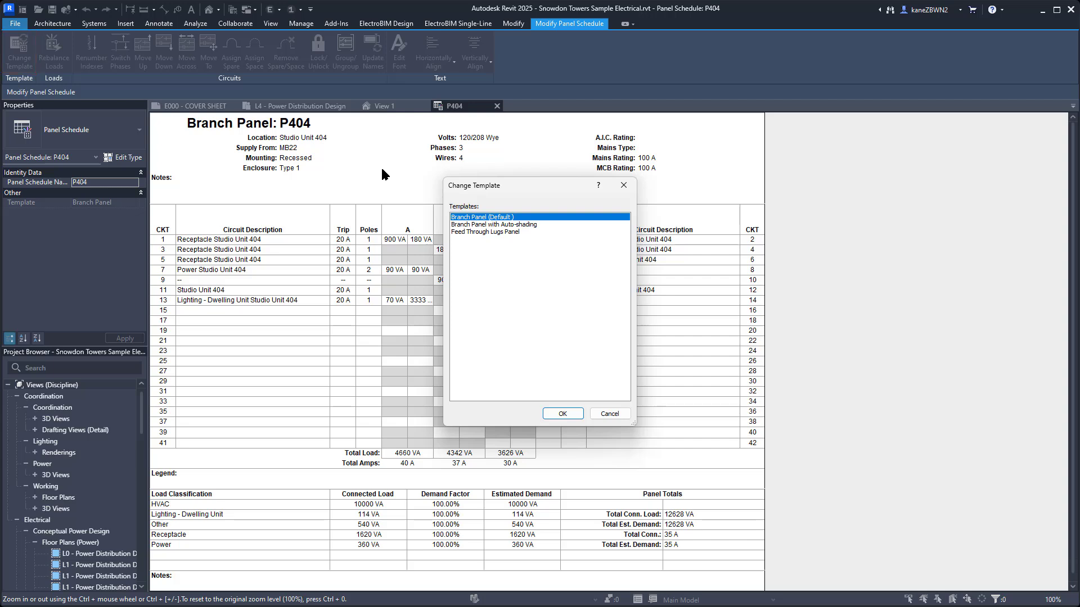
left_click(534, 225)
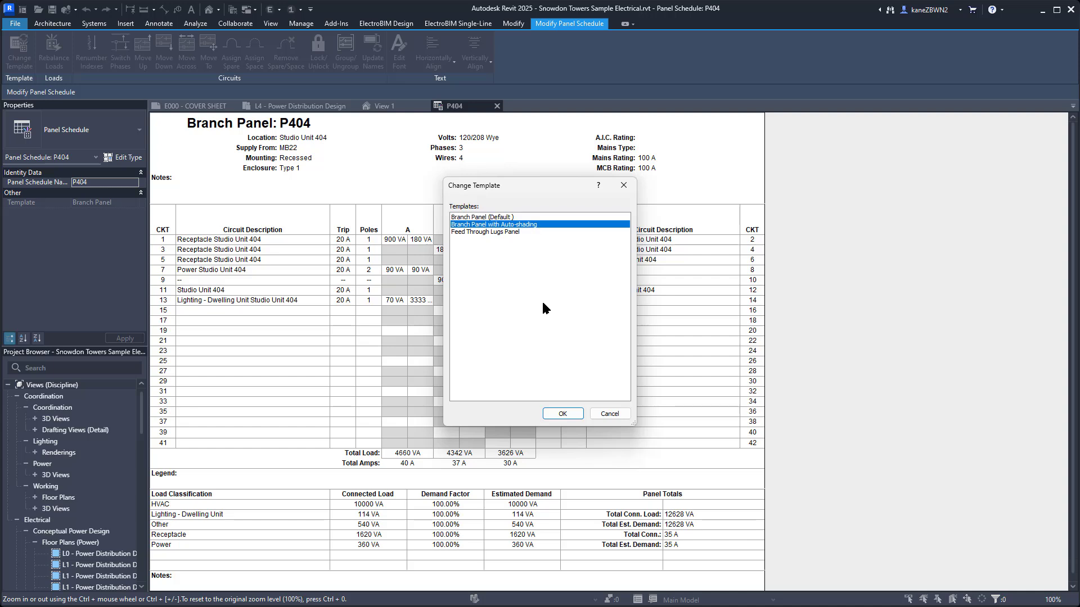
left_click(563, 414)
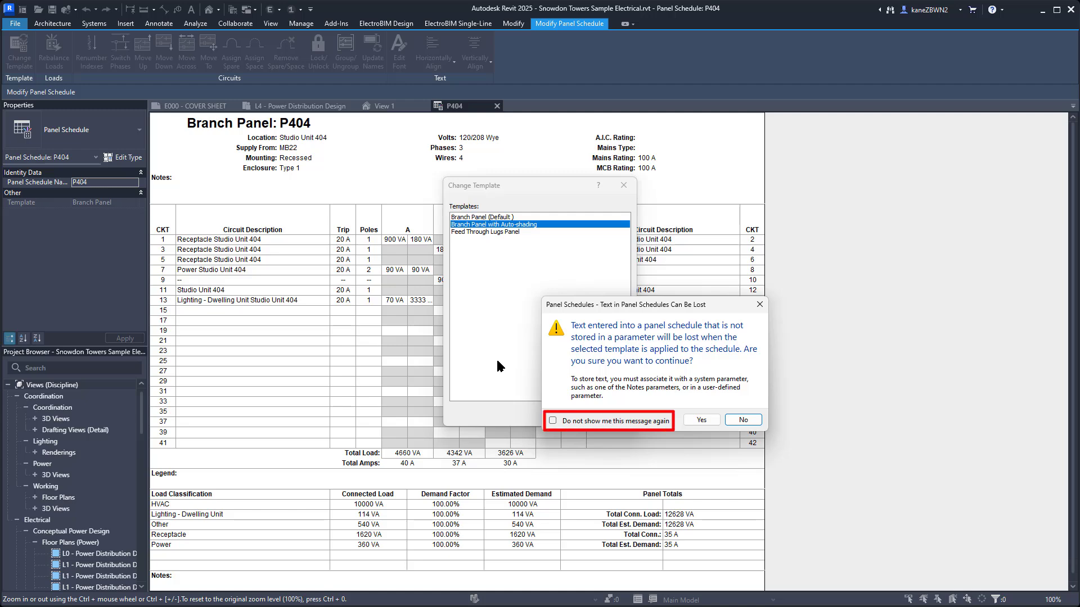
left_click(700, 420)
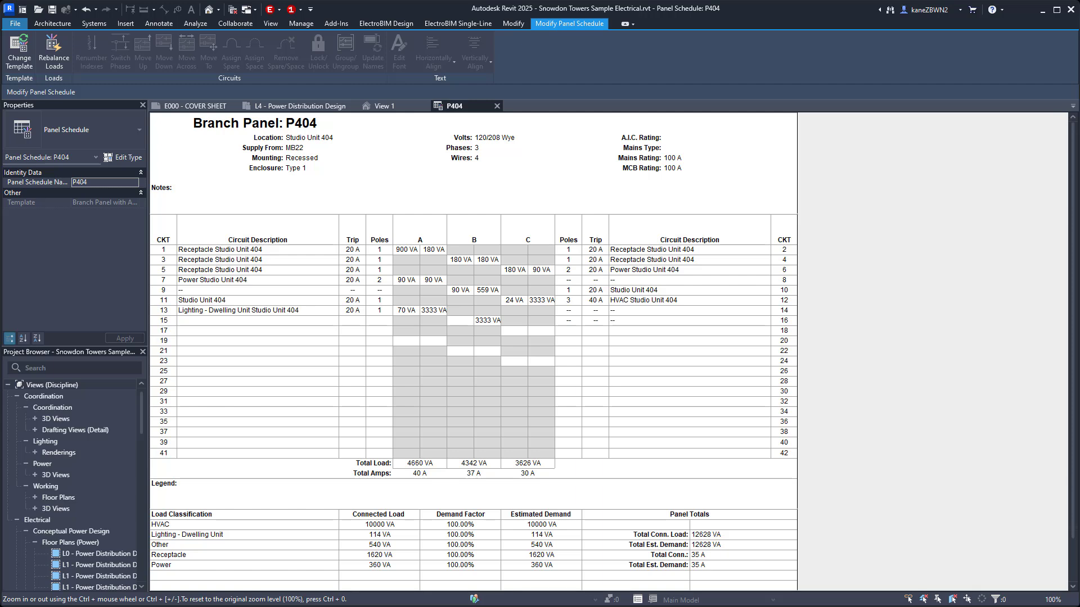
- Open panel schedule template management and review the available template types and panel configurations, returning to Branch Panel
left_click(301, 23)
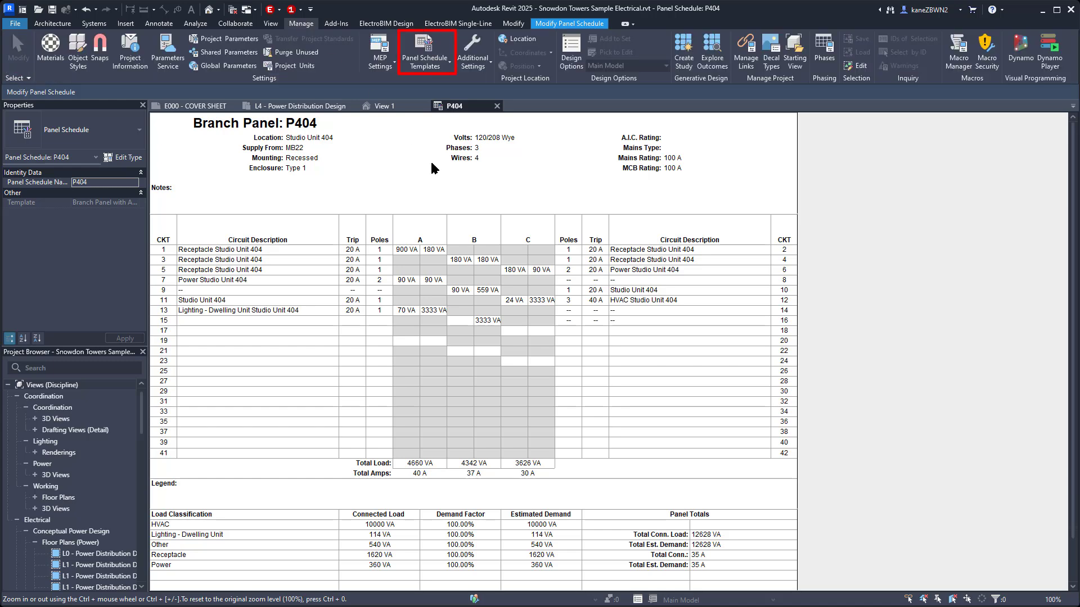
left_click(424, 56)
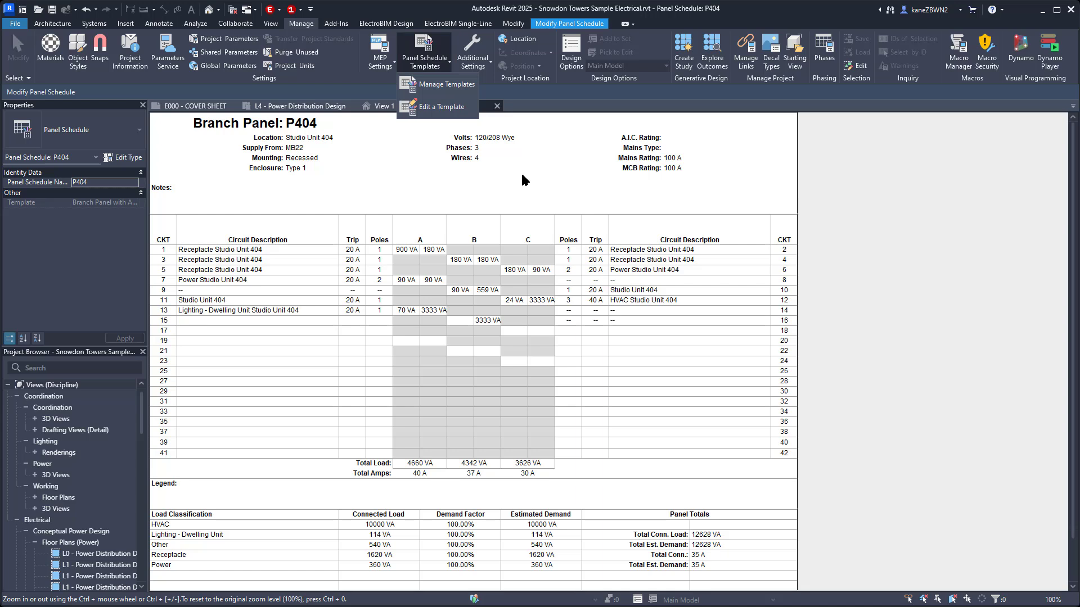
left_click(445, 84)
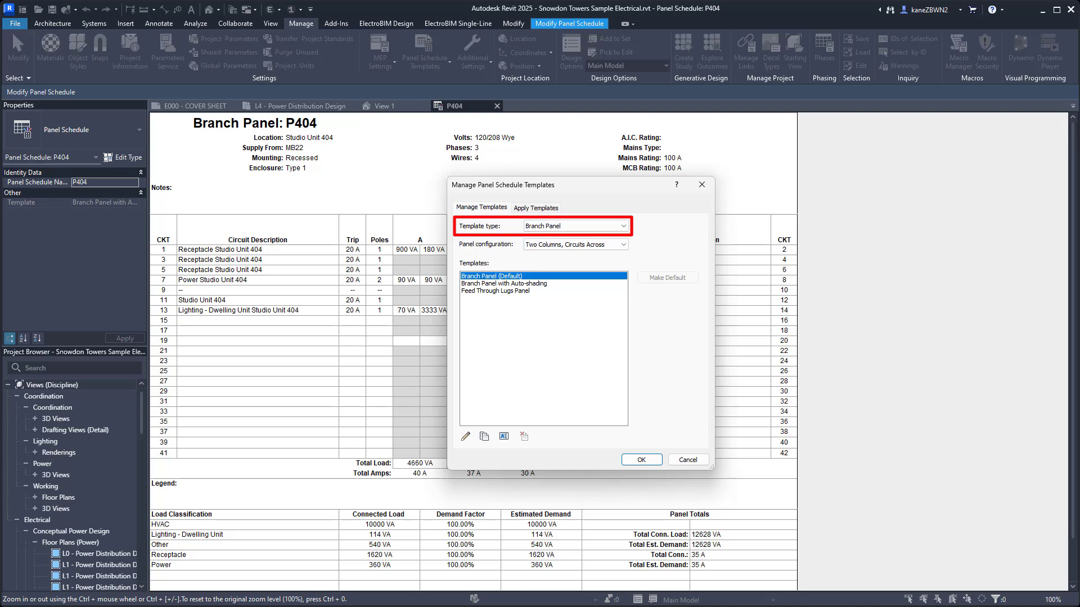
left_click(623, 226)
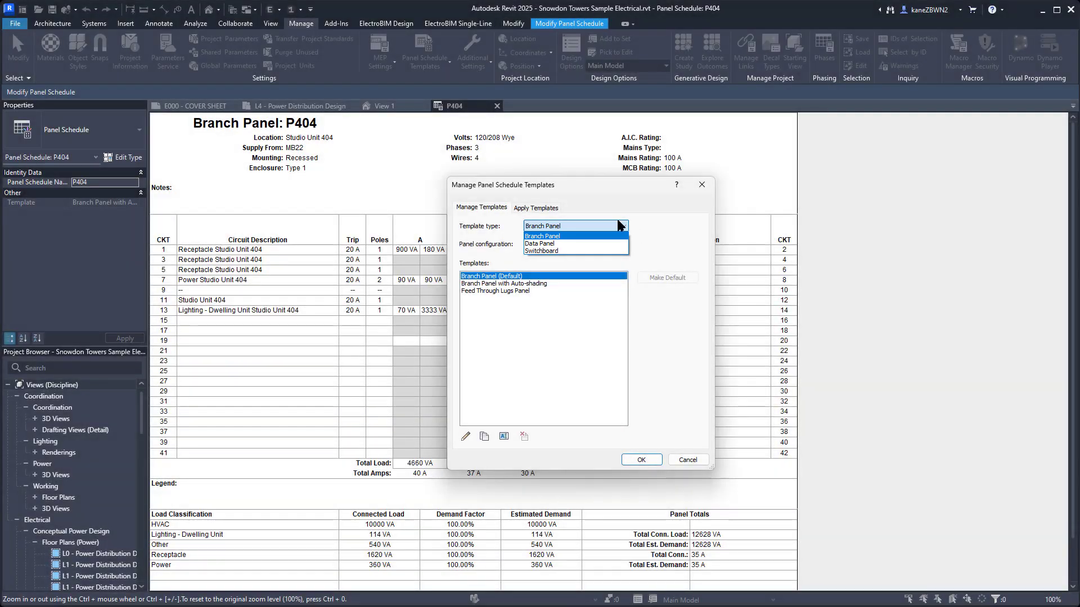
left_click(619, 224)
left_click(623, 245)
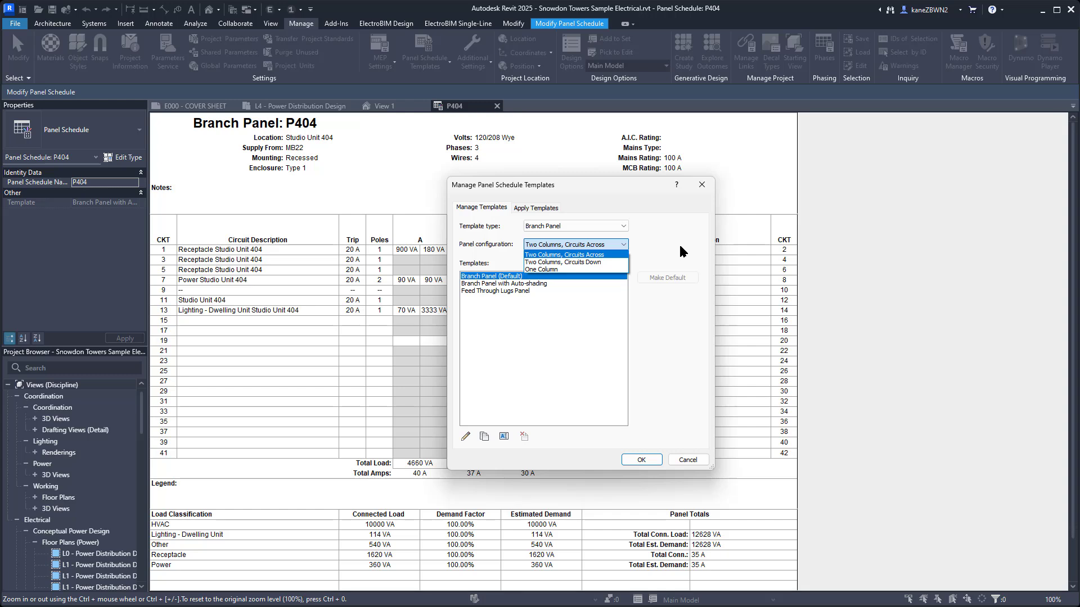
left_click(592, 261)
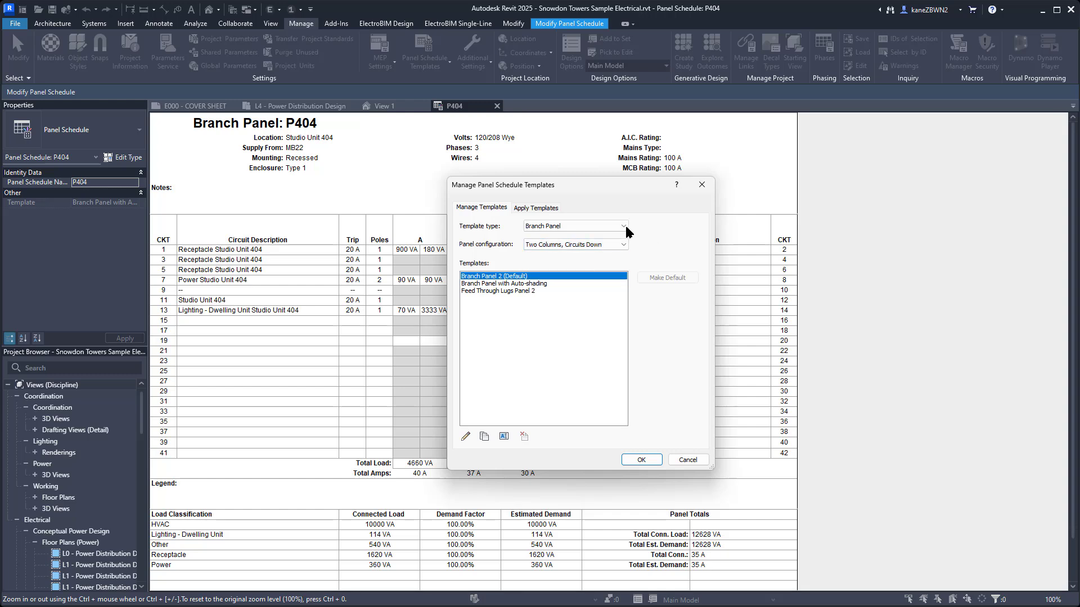
left_click(625, 226)
left_click(614, 243)
left_click(622, 226)
left_click(607, 235)
- Edit the Branch Panel with Auto-shading template so its "Supply From:" label reads "Fed From:", and finish the template
left_click(528, 284)
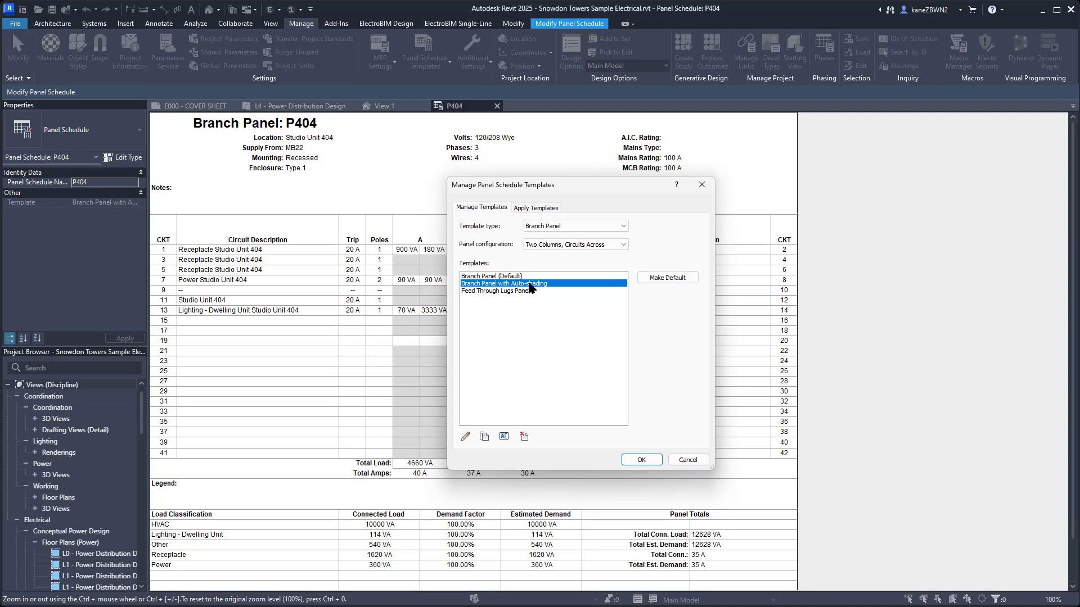
left_click(464, 437)
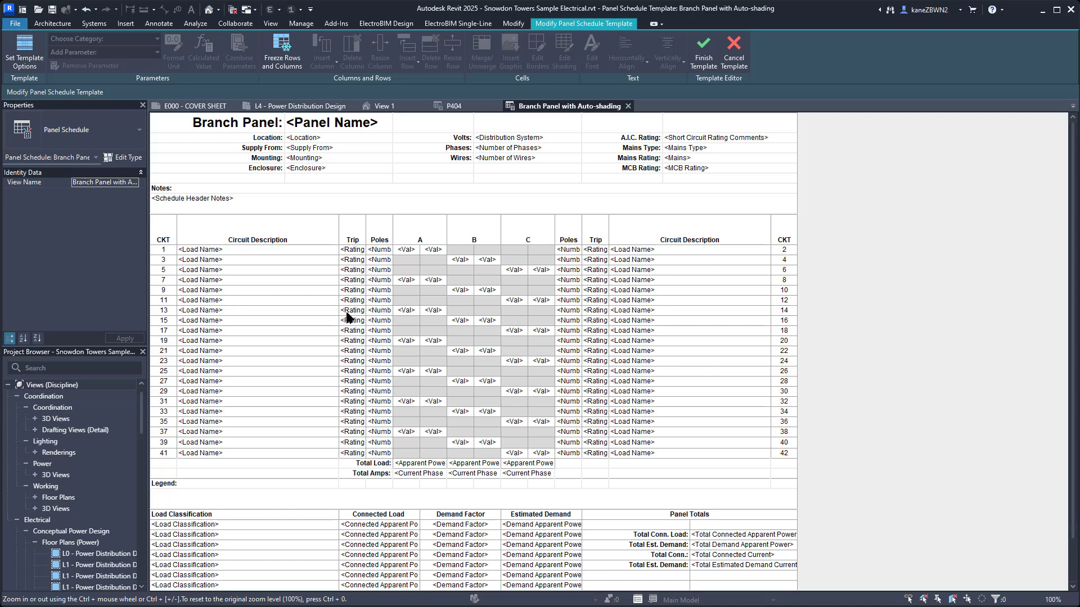
double_click(262, 147)
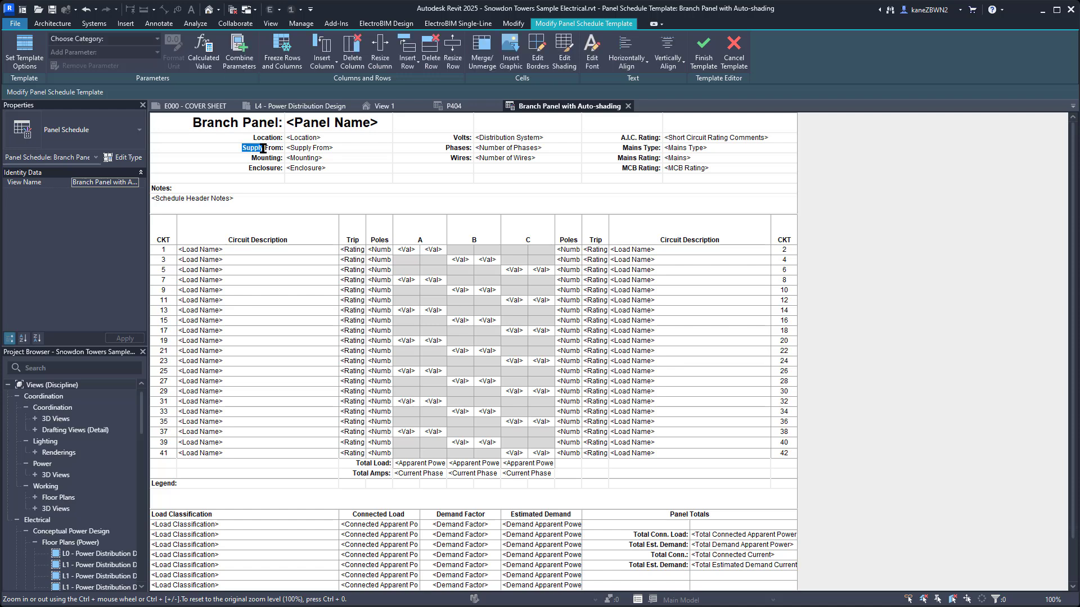
type("Fed")
left_click(706, 46)
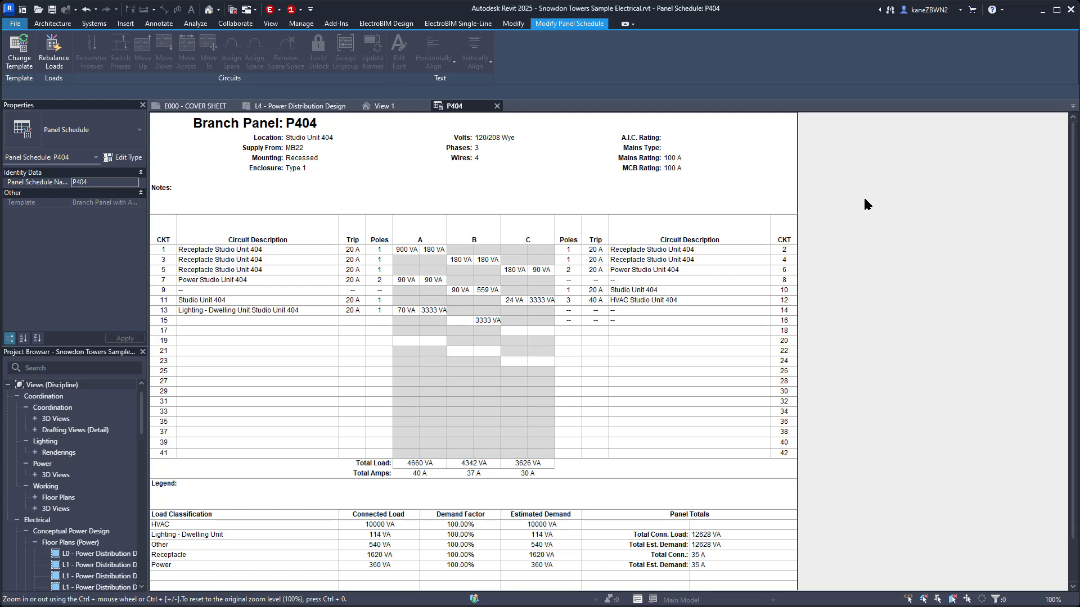
- Reopen panel schedule template management and show the settings for applying templates to existing panel schedules
left_click(301, 23)
left_click(425, 58)
left_click(436, 103)
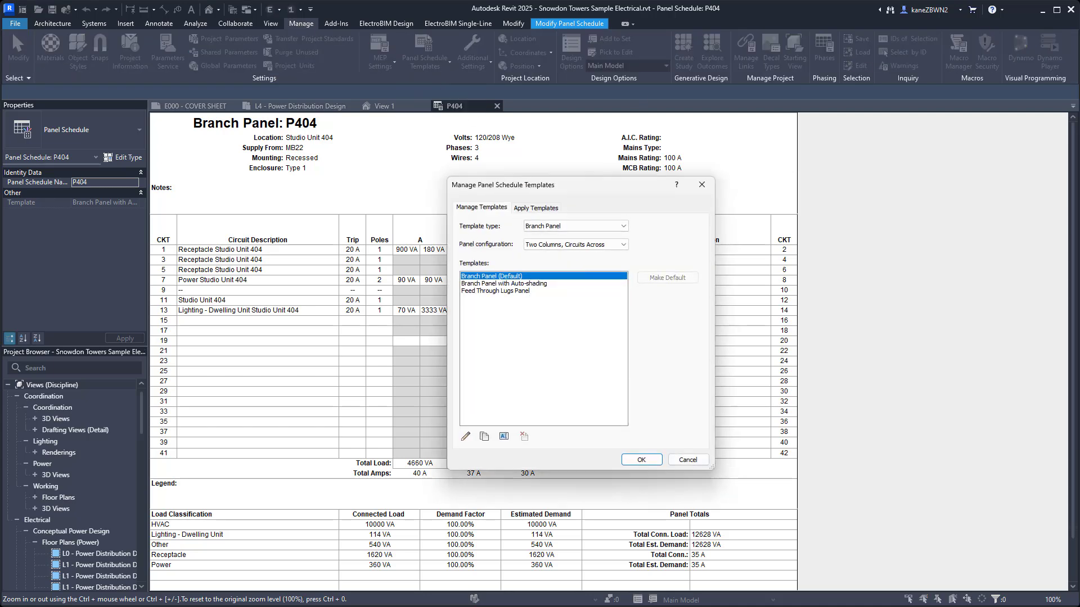
left_click(539, 208)
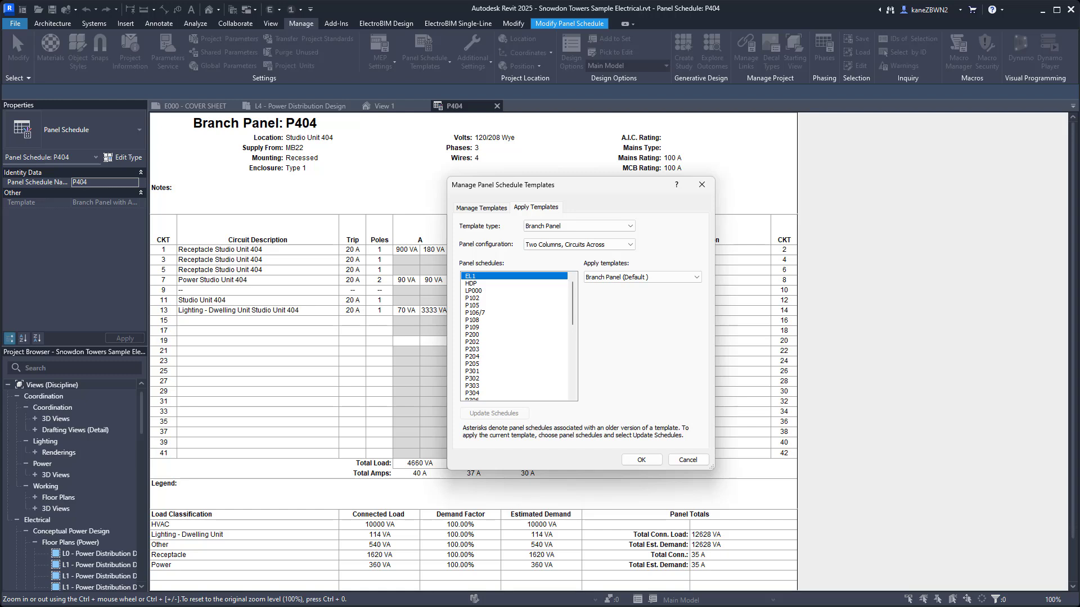
- Try selecting several panel schedules at once, including the range from LP000 to P205
left_click(496, 328, "ctrl")
left_click(496, 363, "ctrl")
left_click(491, 290)
left_click(503, 361, "shift")
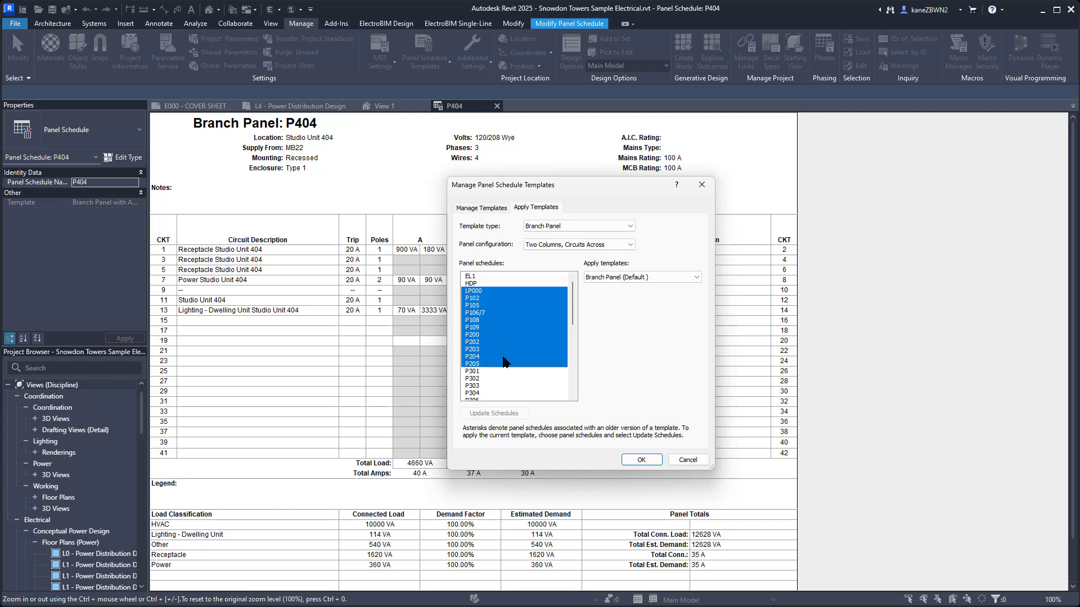
left_click(521, 306)
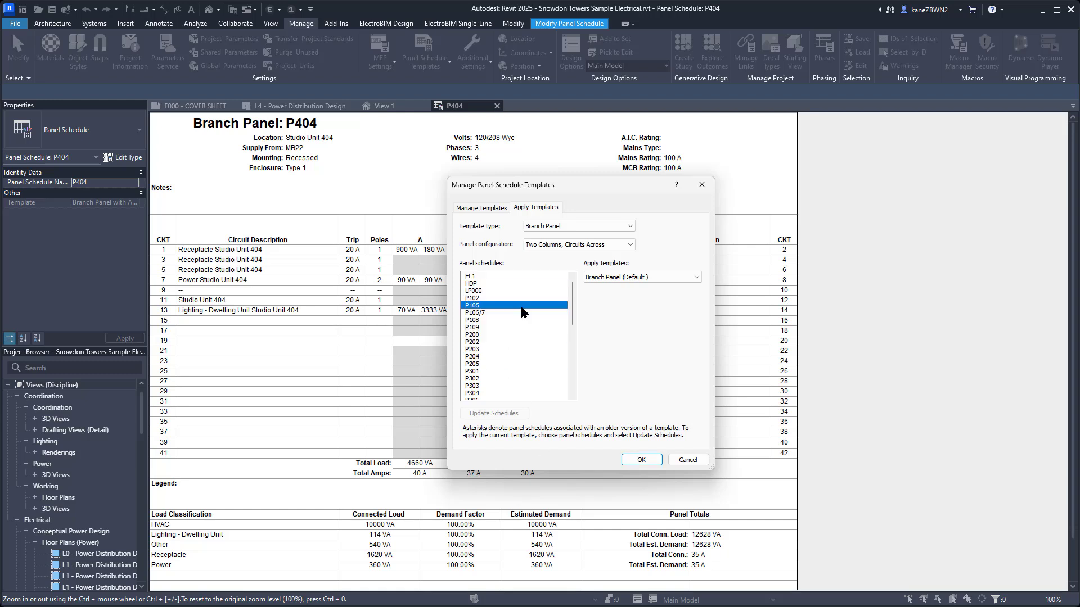
- Update the outdated P404 panel schedule to the current version of its template and close template management
left_click_drag(572, 300, 601, 366)
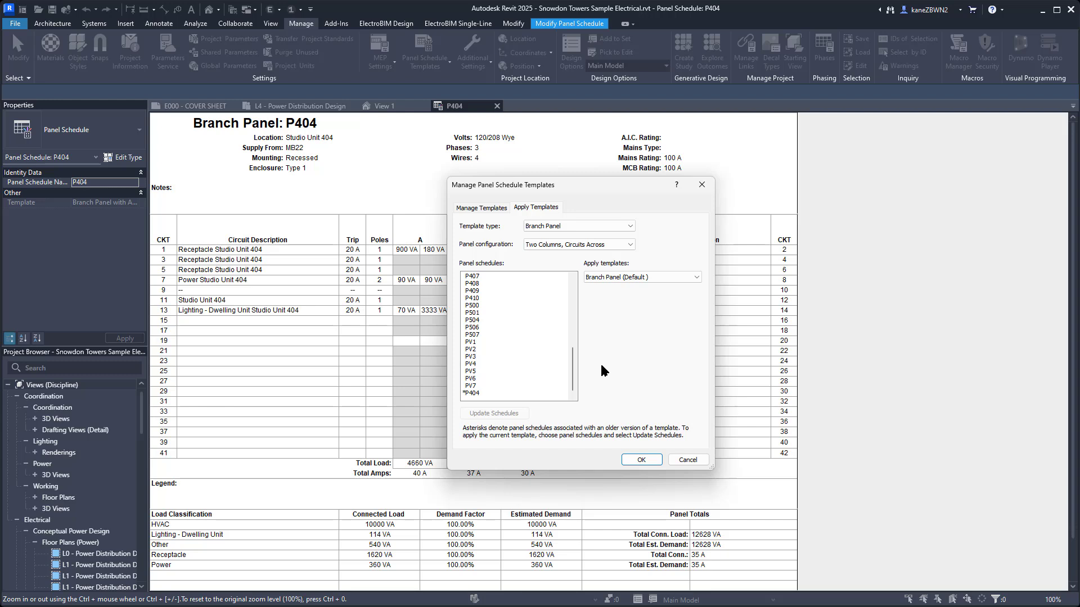
left_click(485, 393)
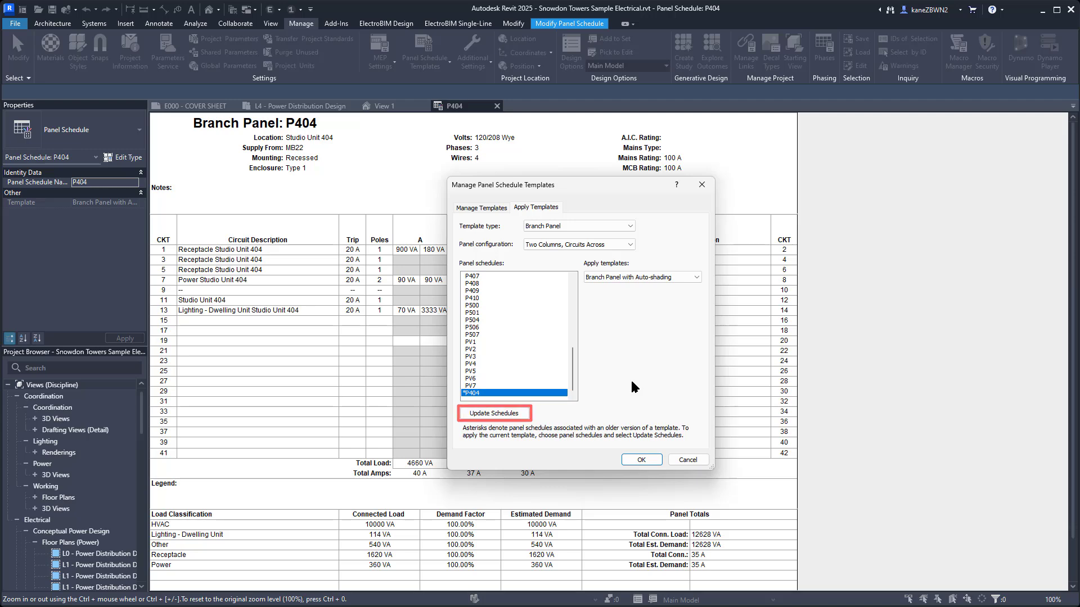
left_click(493, 413)
left_click(693, 422)
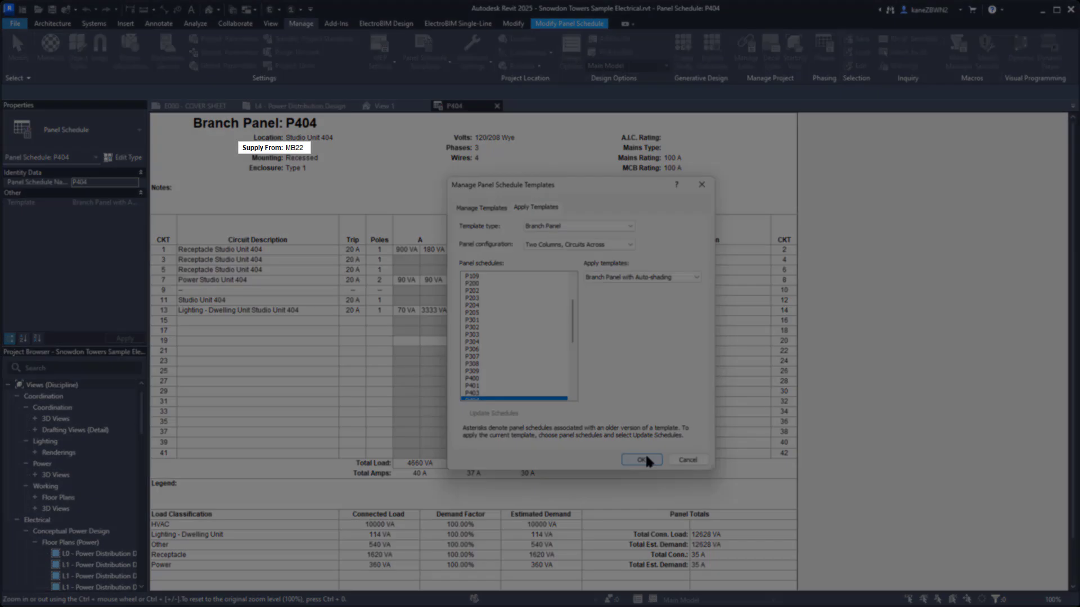
left_click(643, 458)
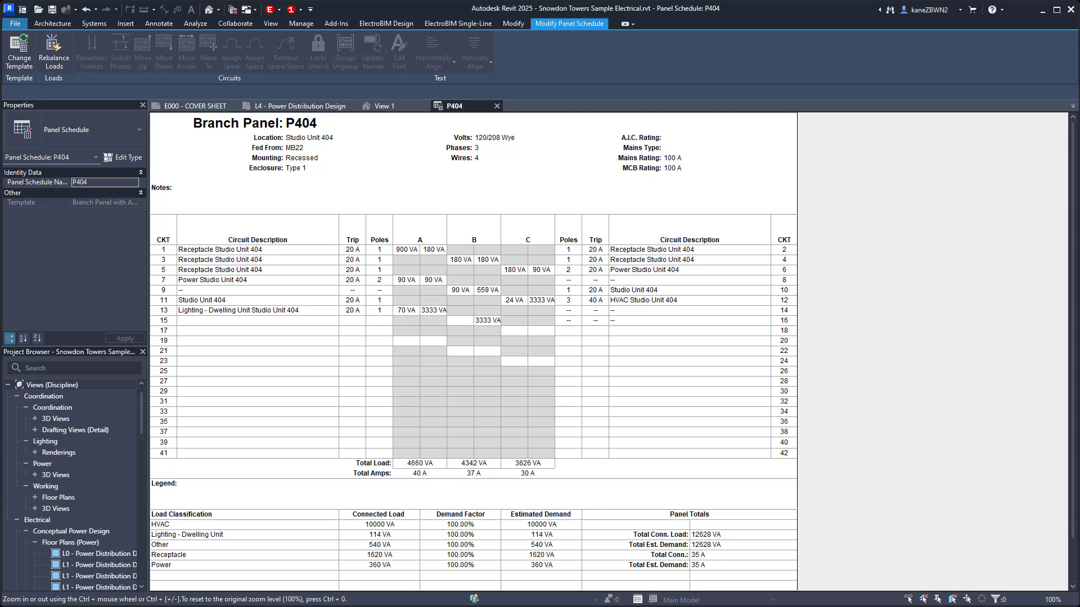
- Open the Branch Panel with Auto-shading template for editing and select the Mains Rating value cell
left_click(301, 23)
left_click(425, 56)
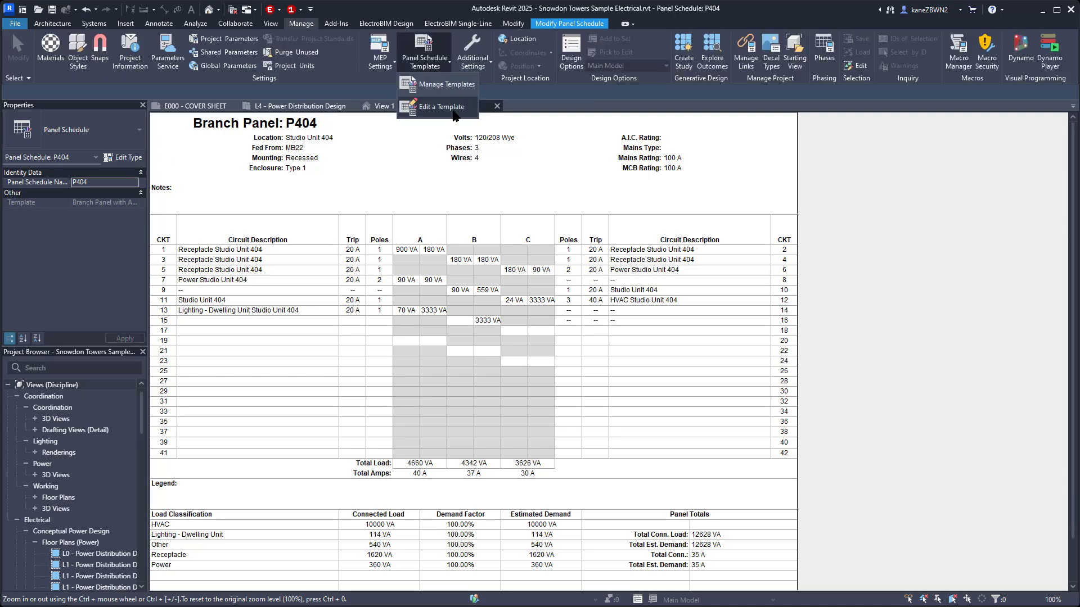
left_click(454, 114)
double_click(506, 262)
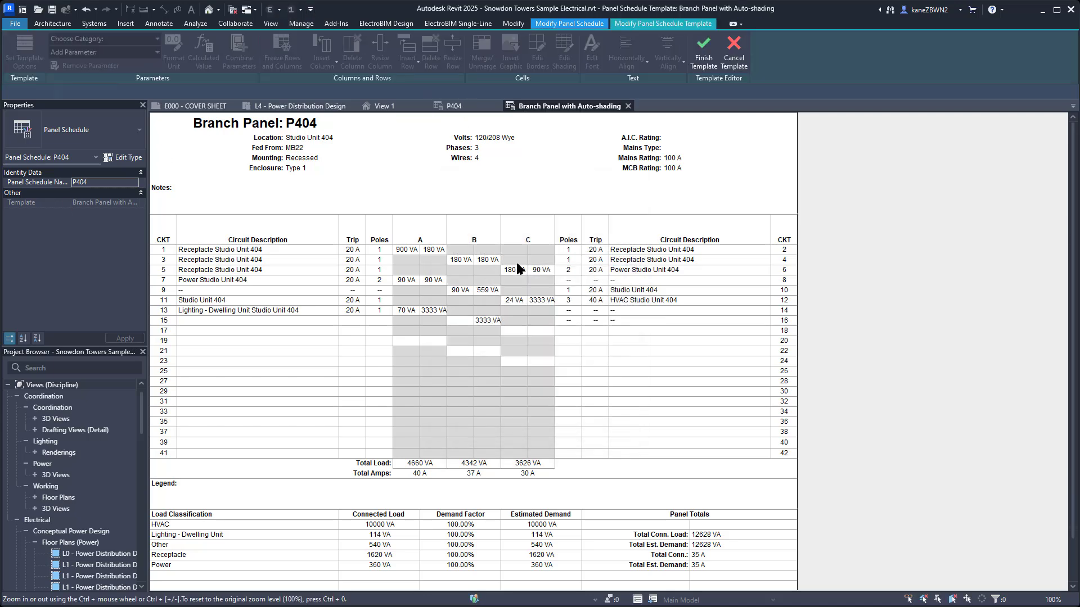
left_click(729, 158)
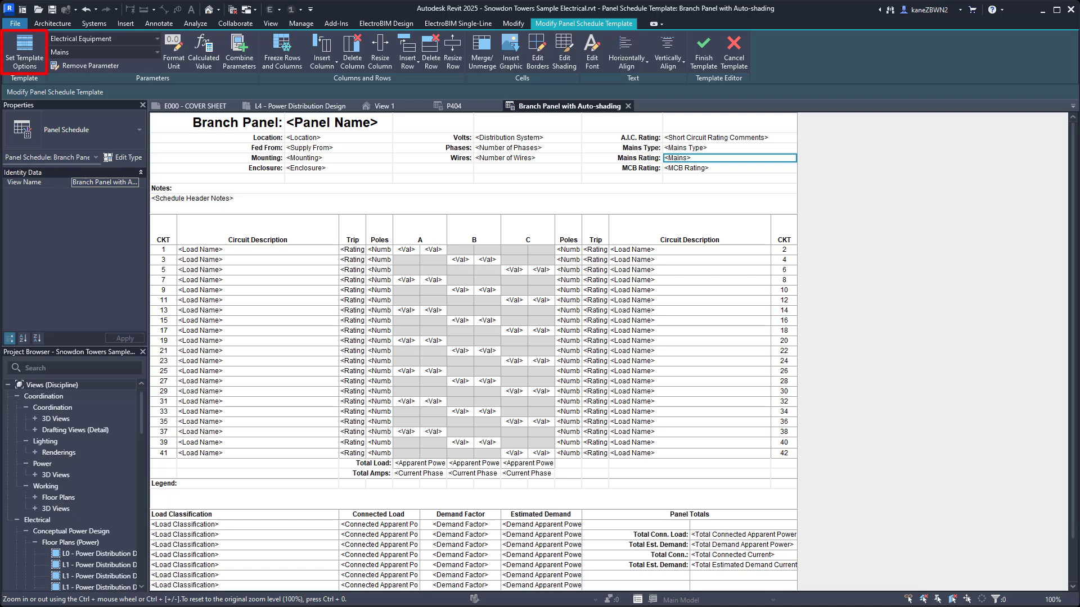
- Review the template's General Settings, Circuit Table and Loads Summary options, comparing the load display formats, and discard any changes
left_click(24, 52)
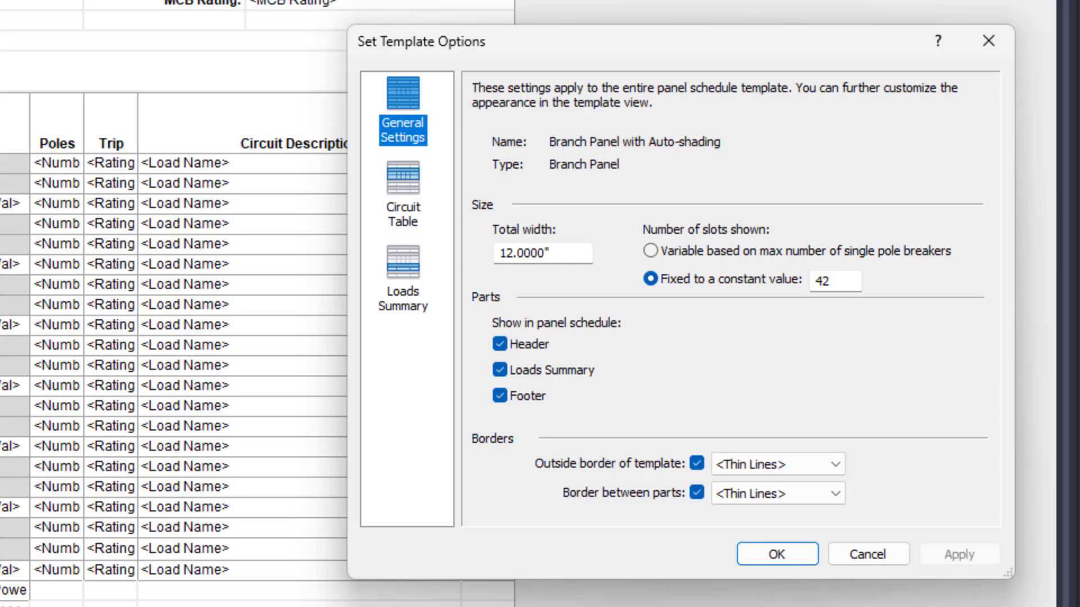
left_click(403, 211)
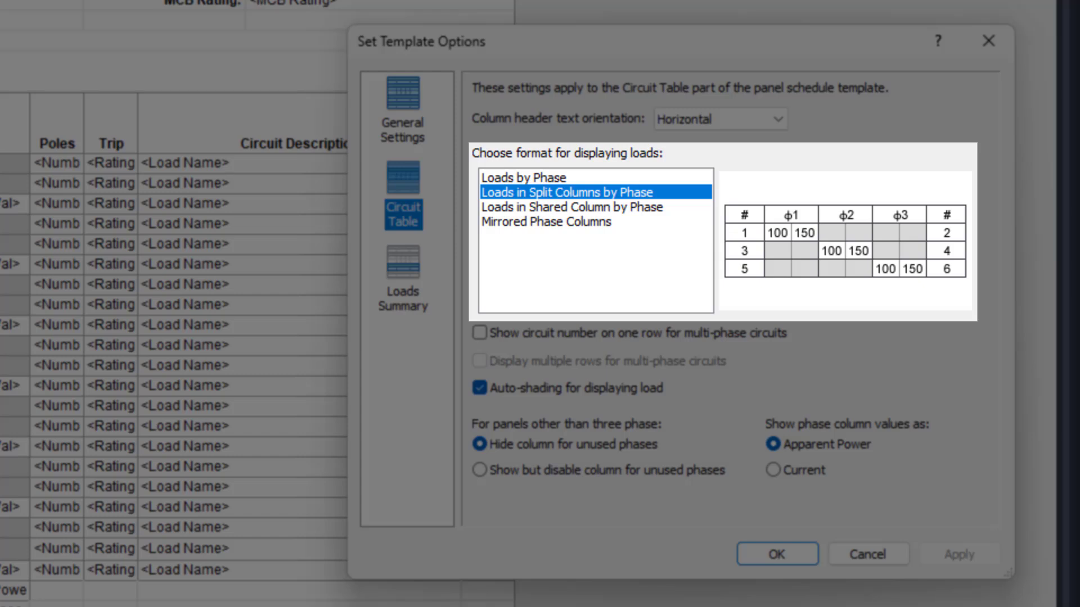
left_click(575, 207)
left_click(582, 222)
left_click(567, 179)
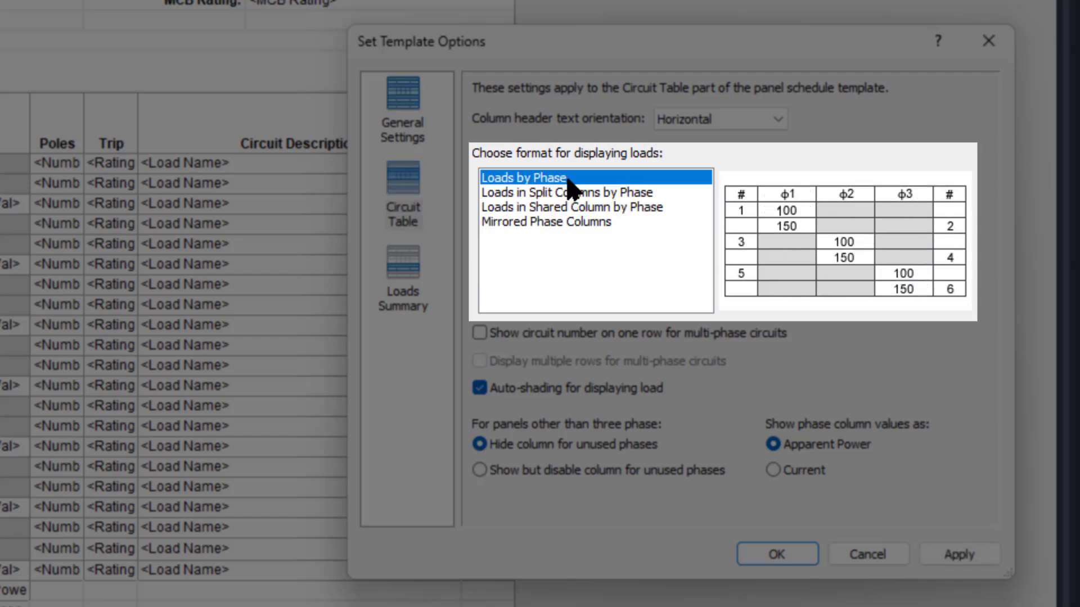
left_click(568, 192)
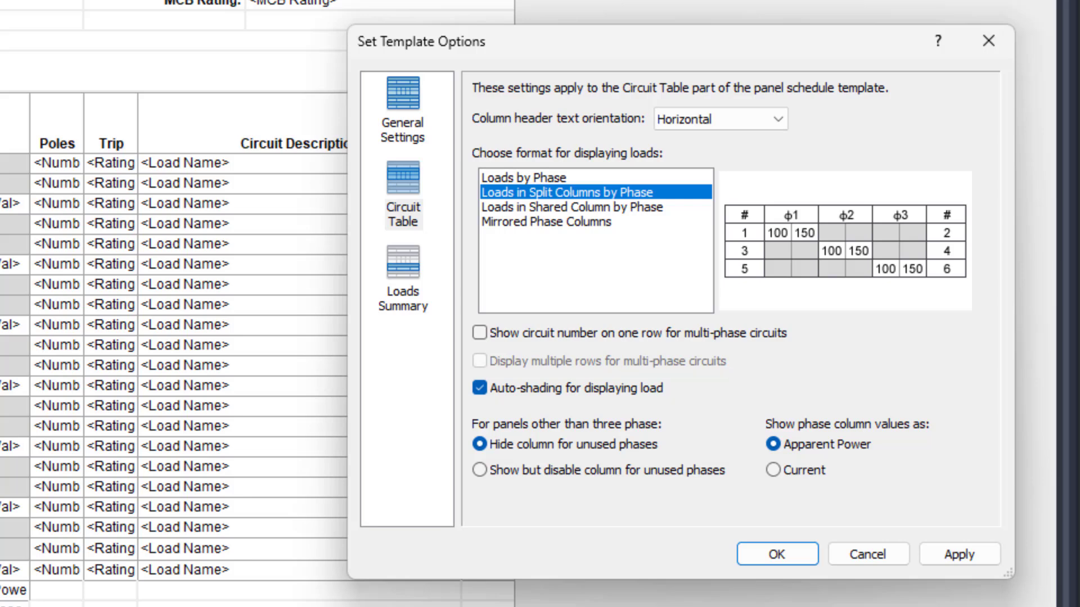
left_click(398, 262)
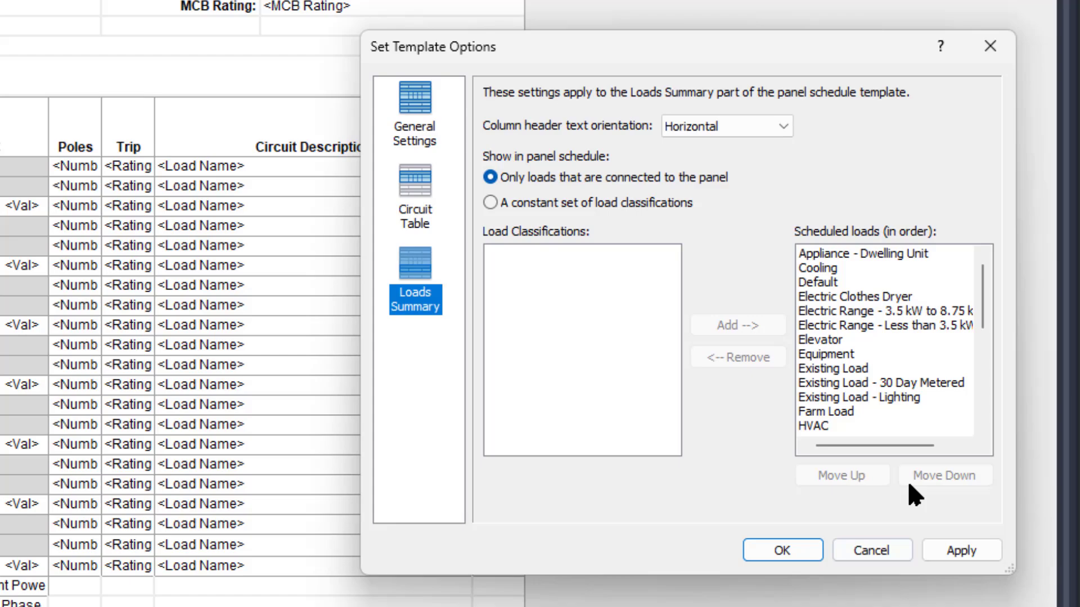
left_click(854, 559)
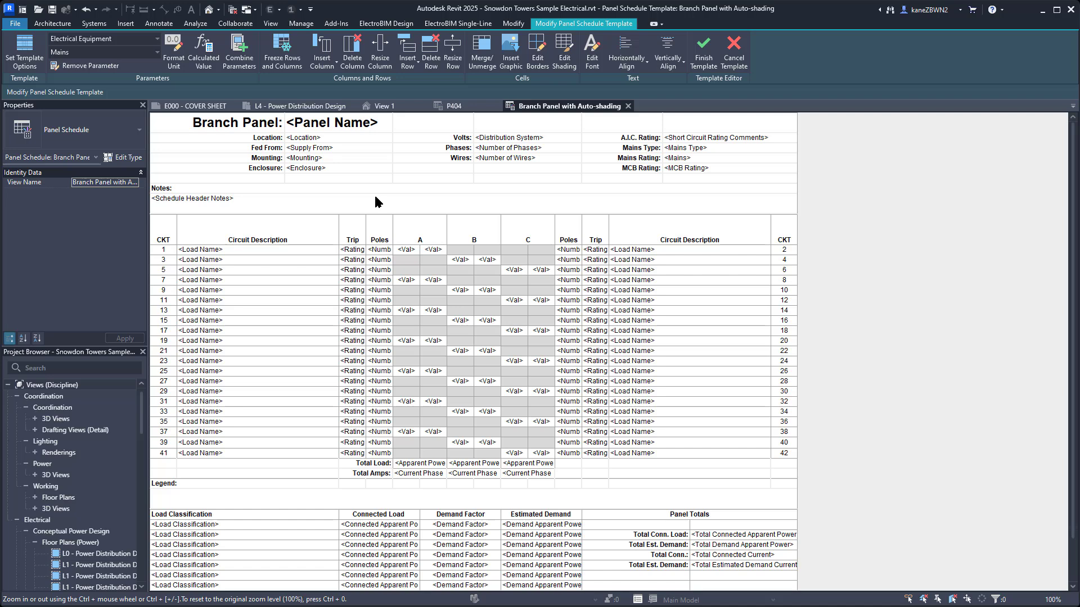
- Freeze the rows and columns of the panel schedule template
left_click(282, 55)
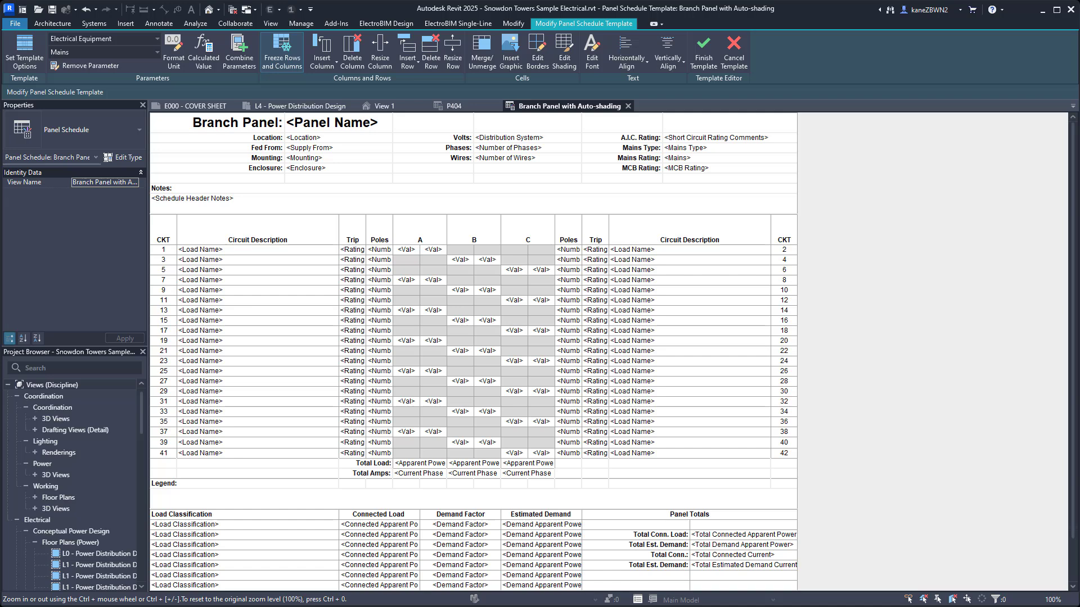
- Insert a new column before the Trip column in the circuit table
left_click(353, 260)
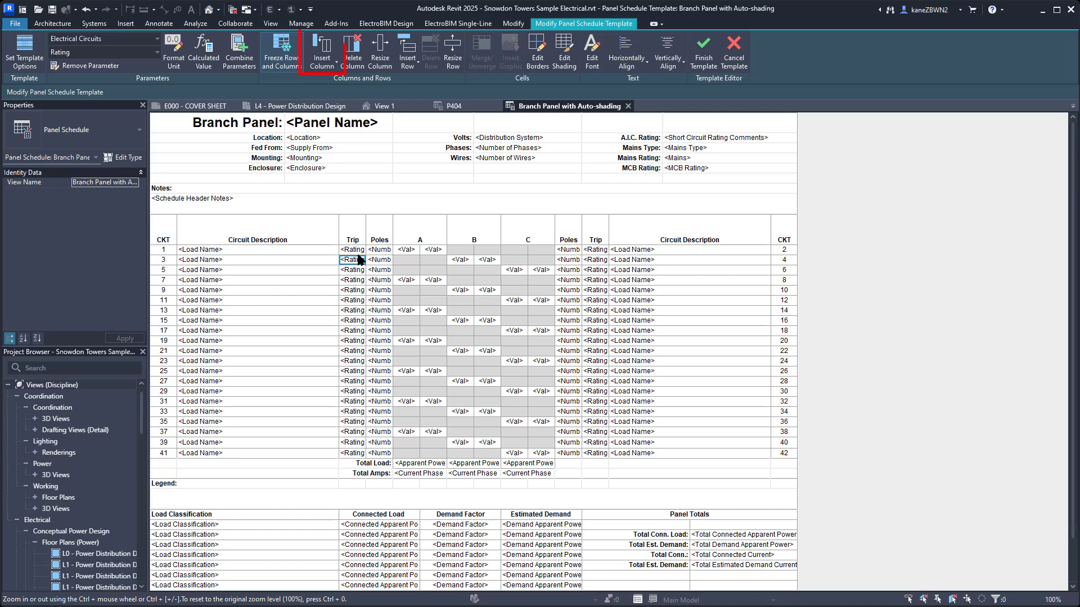
left_click(323, 64)
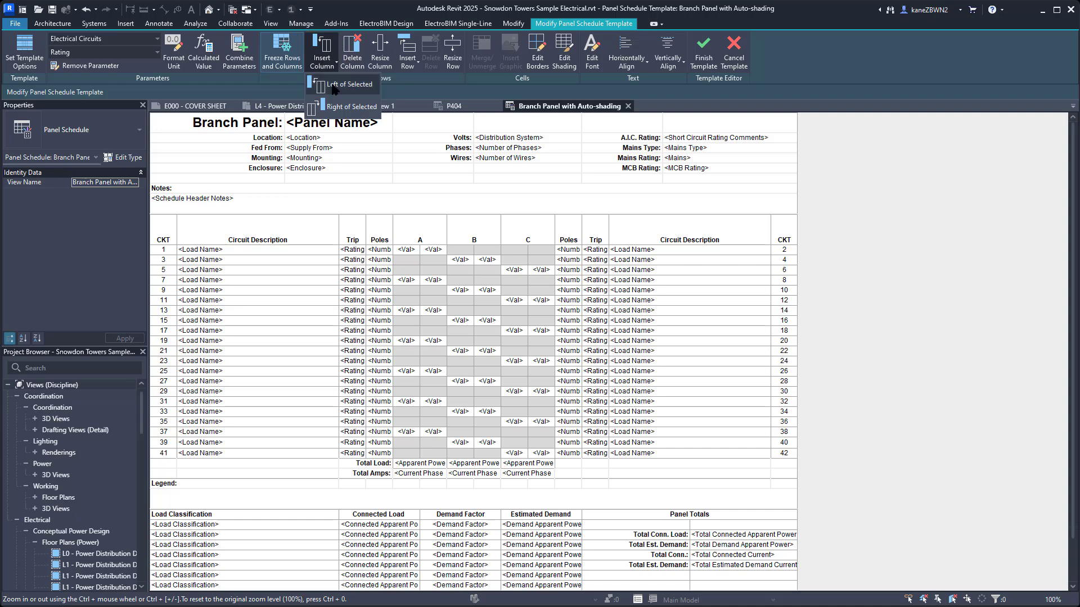
left_click(335, 85)
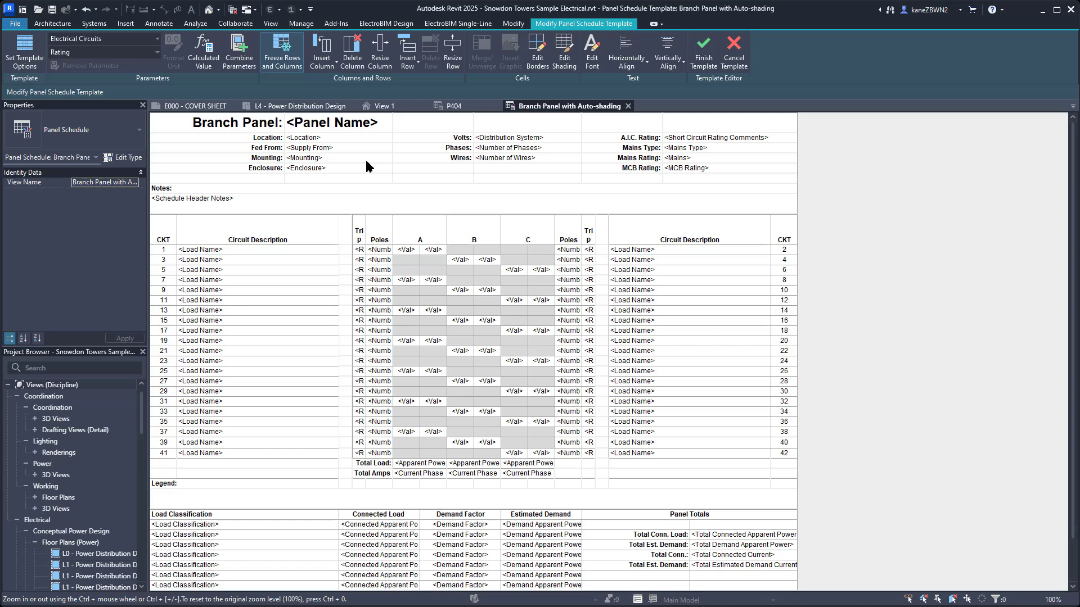
- Set the Circuit Description column width to 2.5"
left_click(289, 269)
left_click(380, 51)
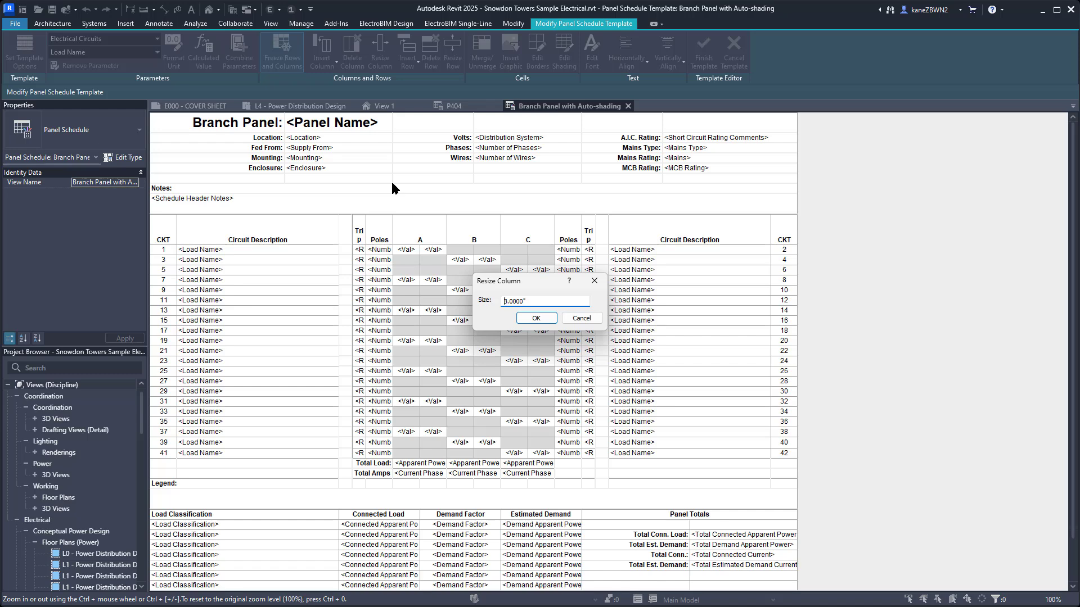
key("shift+End")
type("2.5")
key("Return")
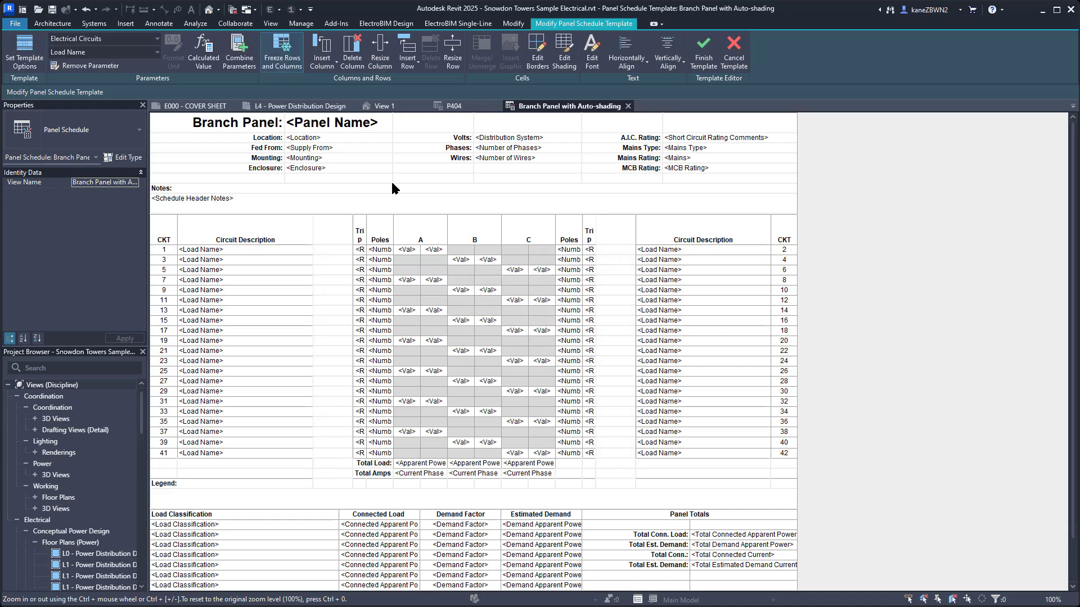
- Set the Trip column width to 1.5"
left_click(360, 228)
left_click(380, 51)
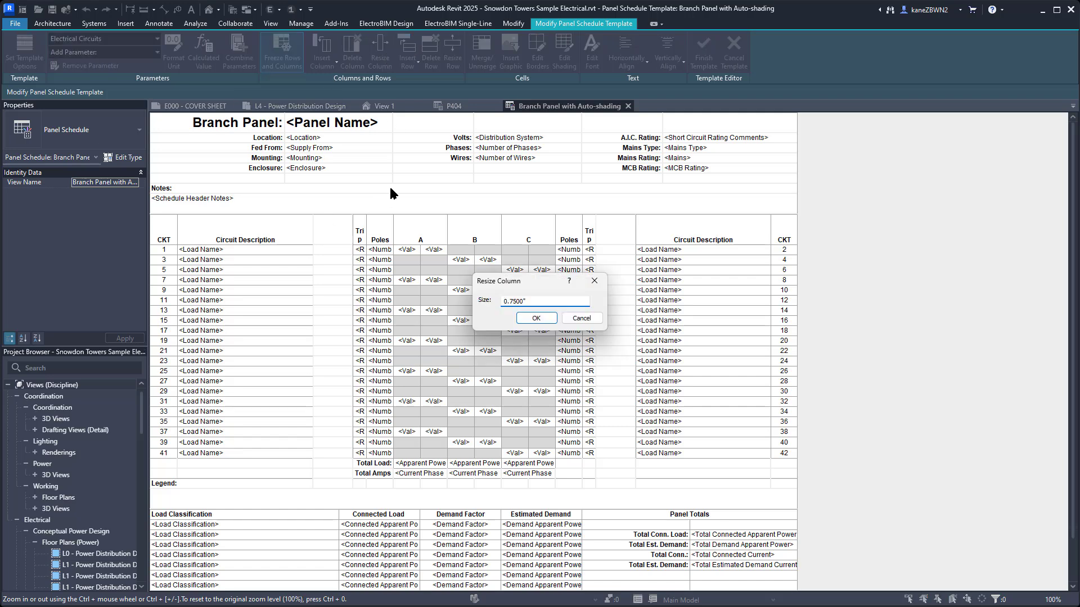
key("shift+End")
type("1.5")
key("Return")
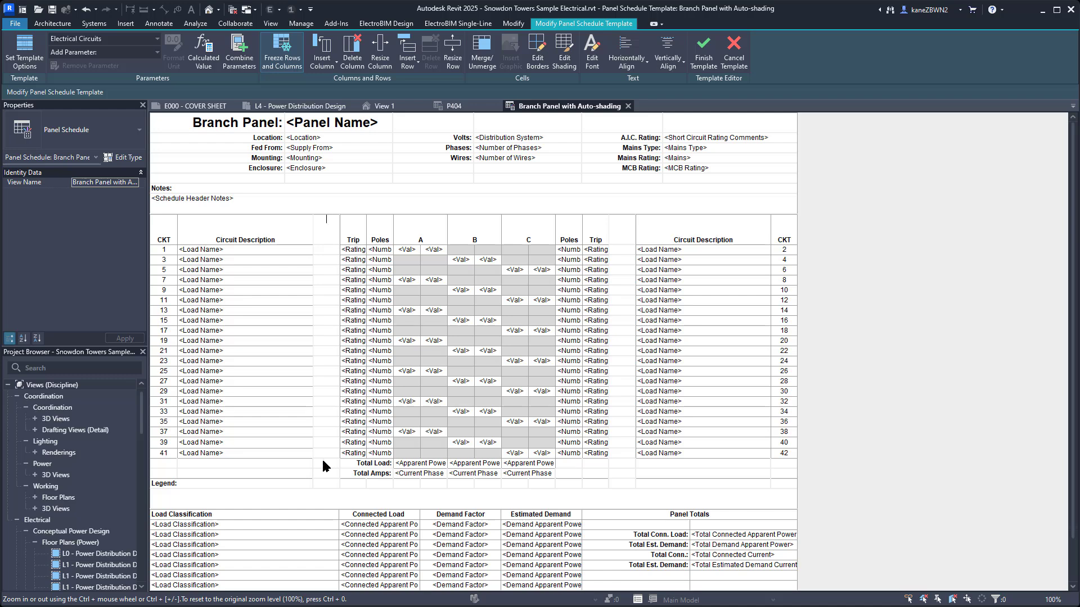
- Apply inside borders to the cells of both new blank columns in the circuit table
left_click_drag(326, 462, 326, 220)
left_click(537, 54)
left_click(575, 393)
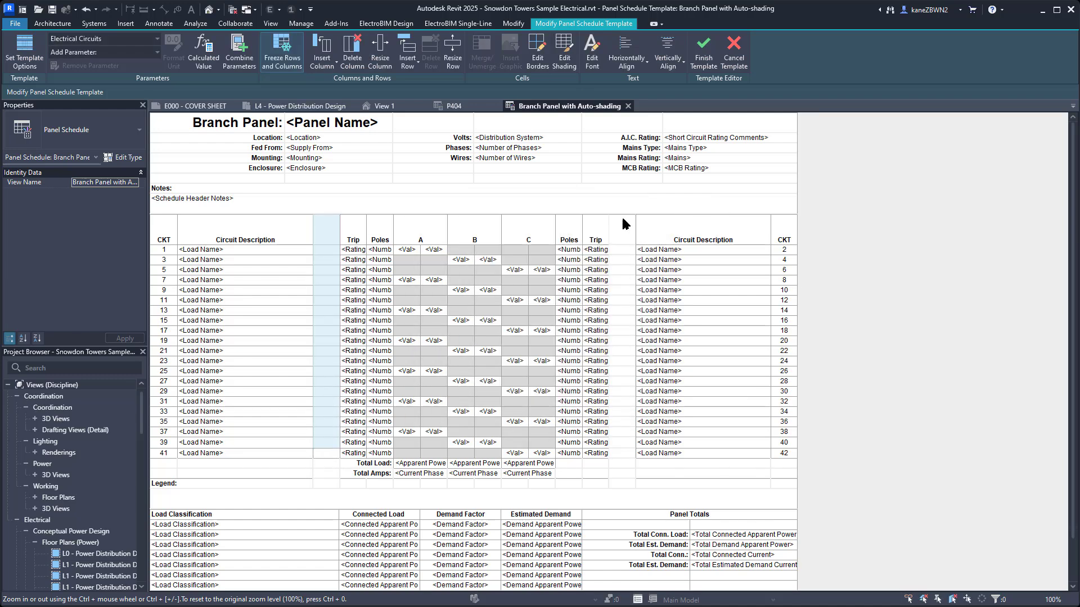
left_click_drag(622, 220, 622, 458)
left_click(537, 53)
left_click(631, 243)
left_click(574, 393)
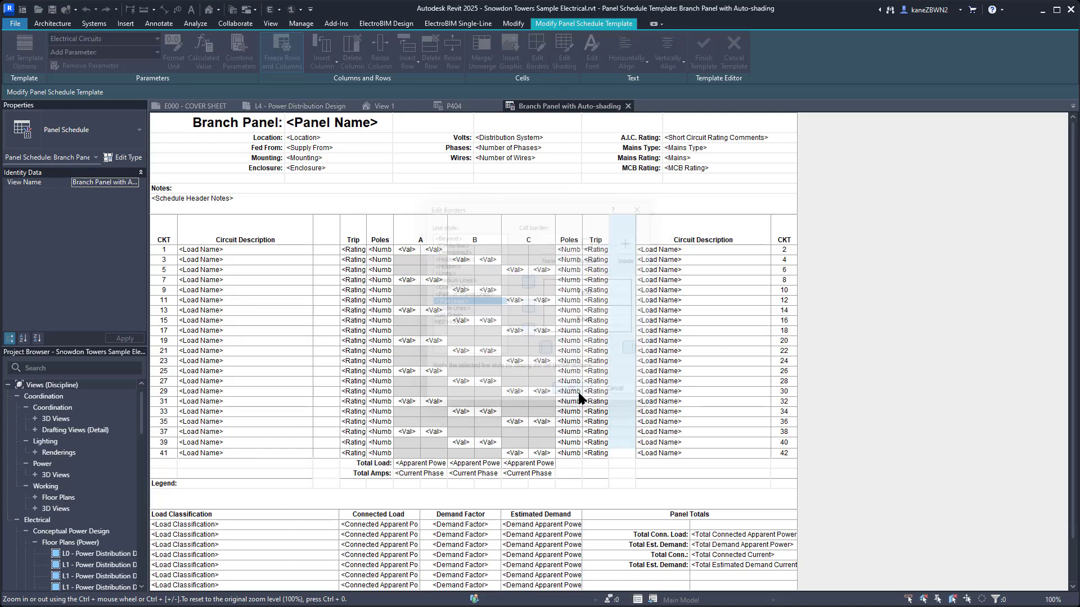
- Add a Thin Lines top border to the Legend row cells between the two new columns
left_click_drag(326, 484, 596, 483)
left_click(537, 54)
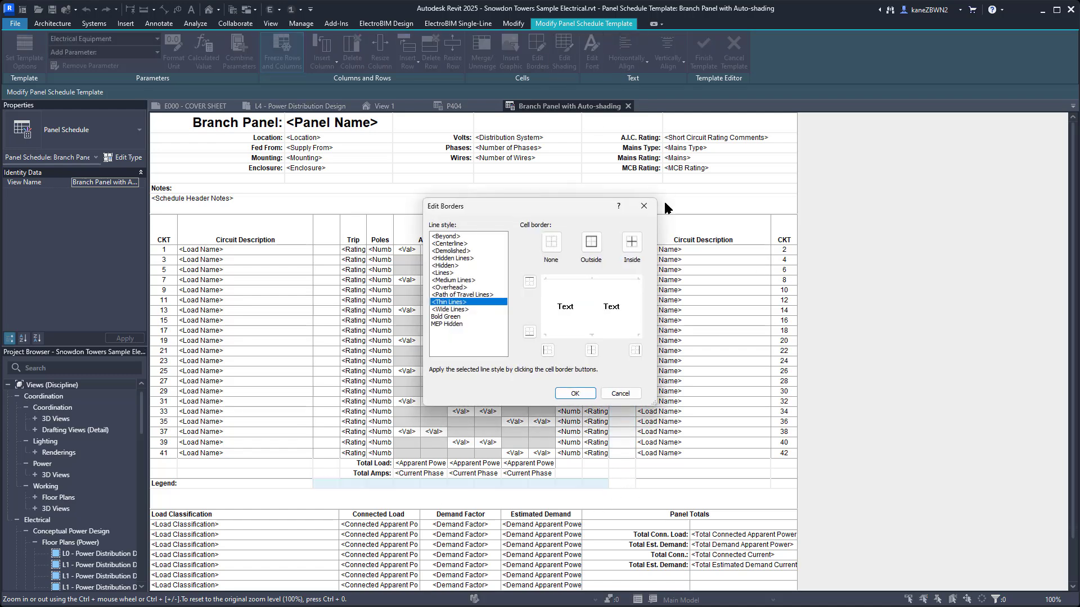
left_click(528, 284)
left_click(575, 393)
- Adjust the vertical alignment of the new columns' header cells and make their font bold
left_click(667, 58)
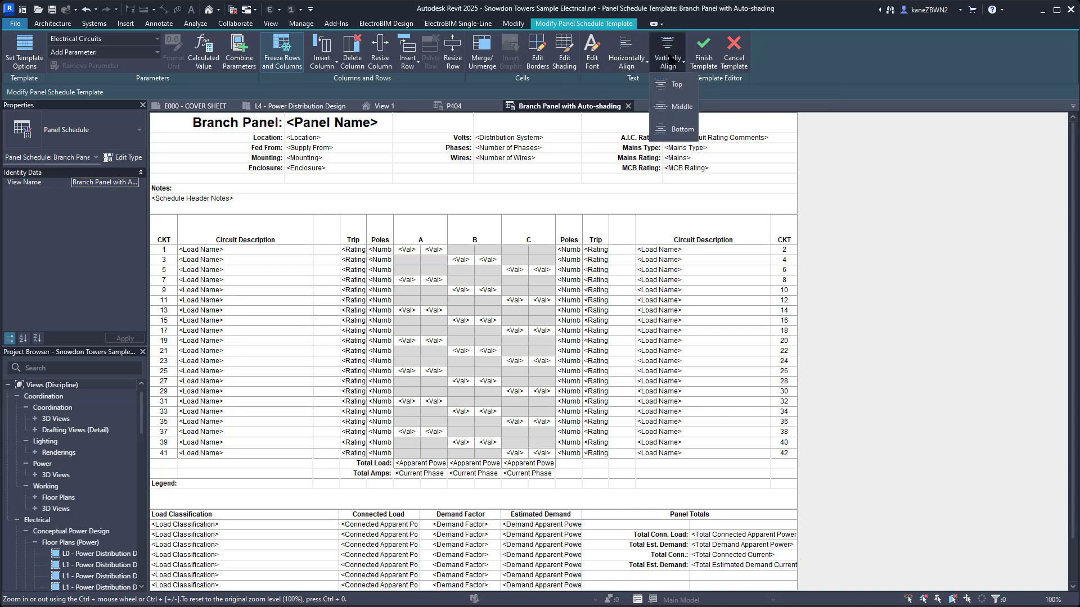
left_click(592, 57)
left_click(576, 381)
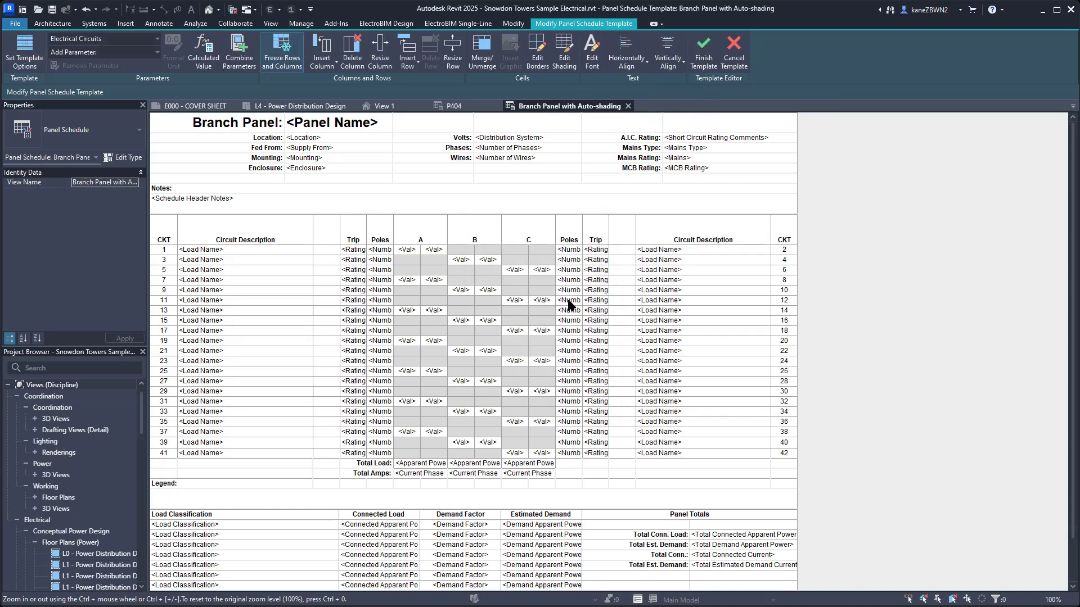
left_click(667, 56)
left_click(668, 108)
left_click(593, 56)
left_click(493, 310)
left_click(529, 381)
left_click(376, 272)
left_click(325, 235)
key("BackSpace")
left_click(630, 233)
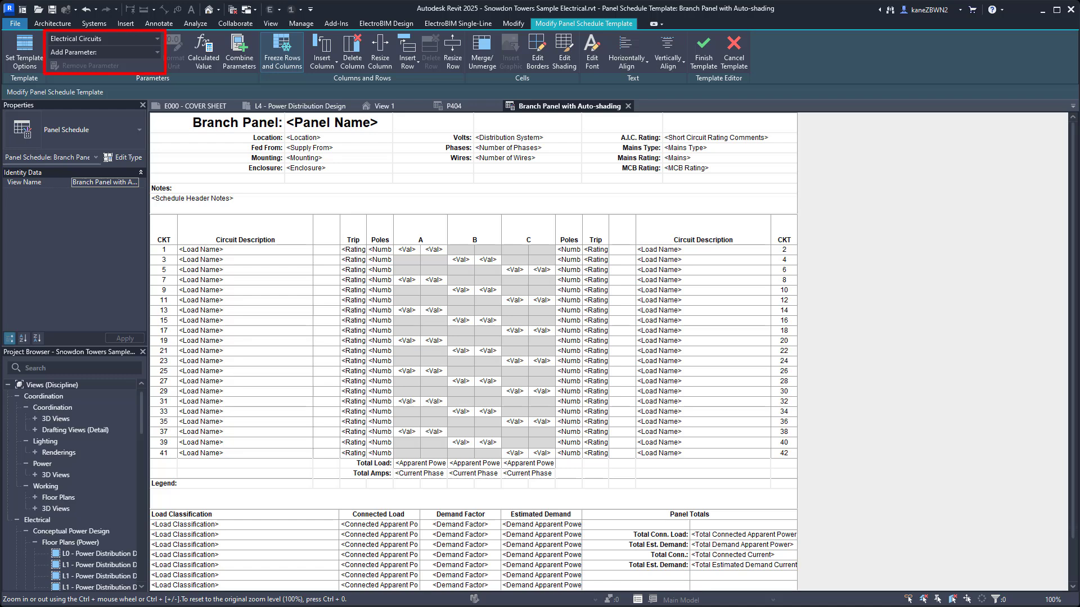
- Compare the parameter categories offered for a blank circuit table cell and a blank panel header cell
left_click(325, 249)
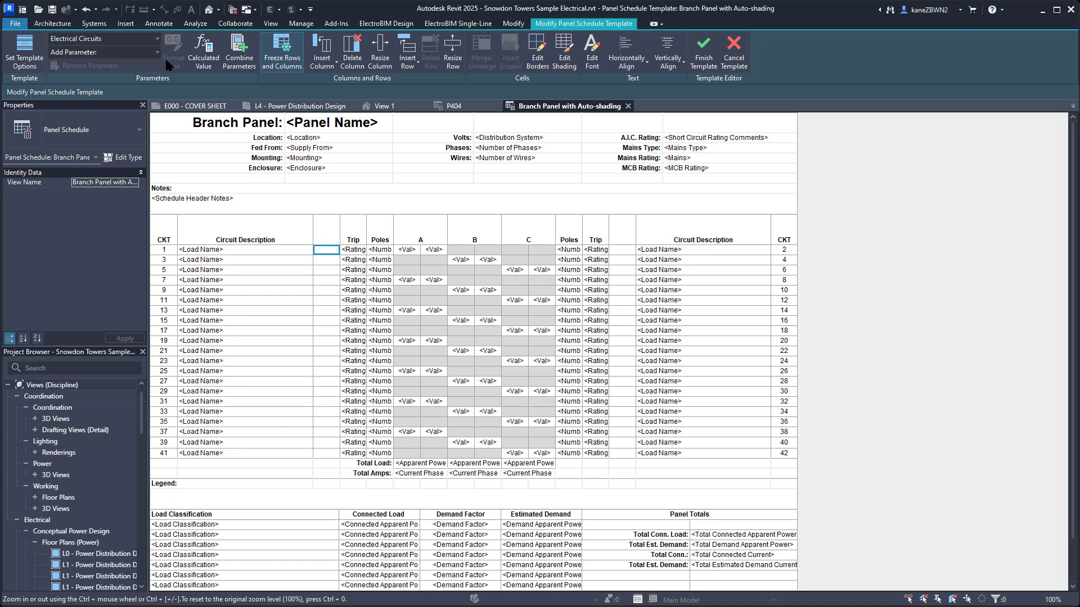
left_click(155, 38)
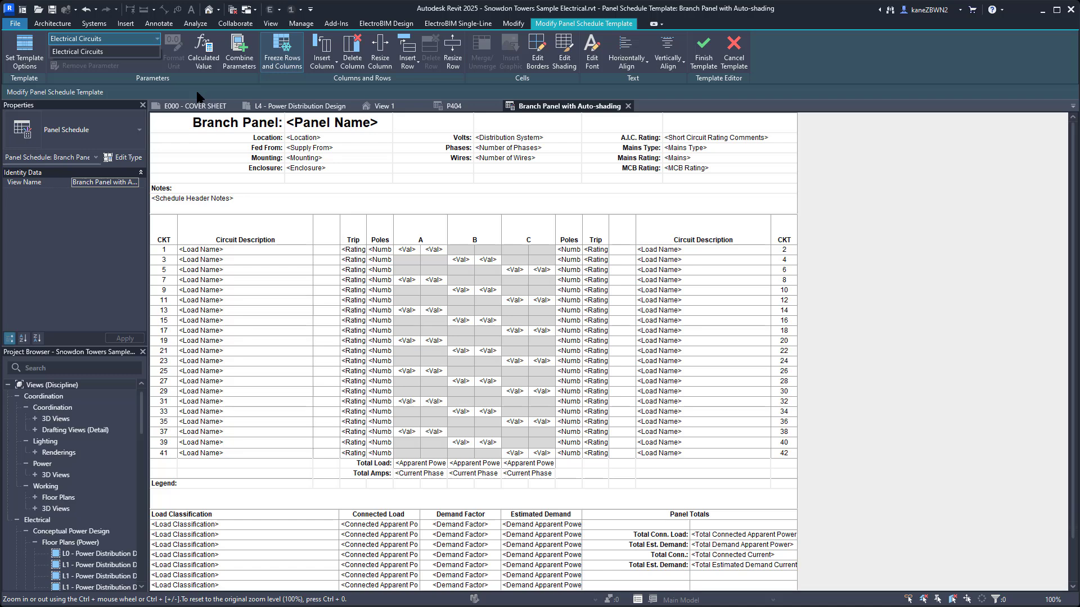
left_click(270, 180)
left_click(319, 170)
left_click(150, 38)
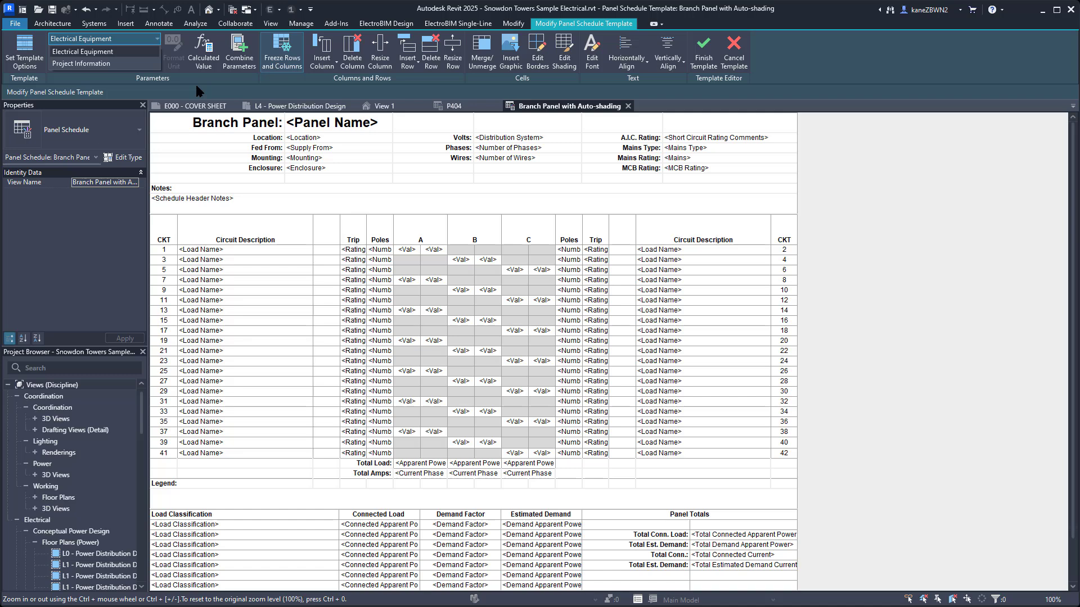
- Add the Electrical Circuits parameter Length to the new blank column of the circuit table
left_click(325, 250)
left_click(151, 52)
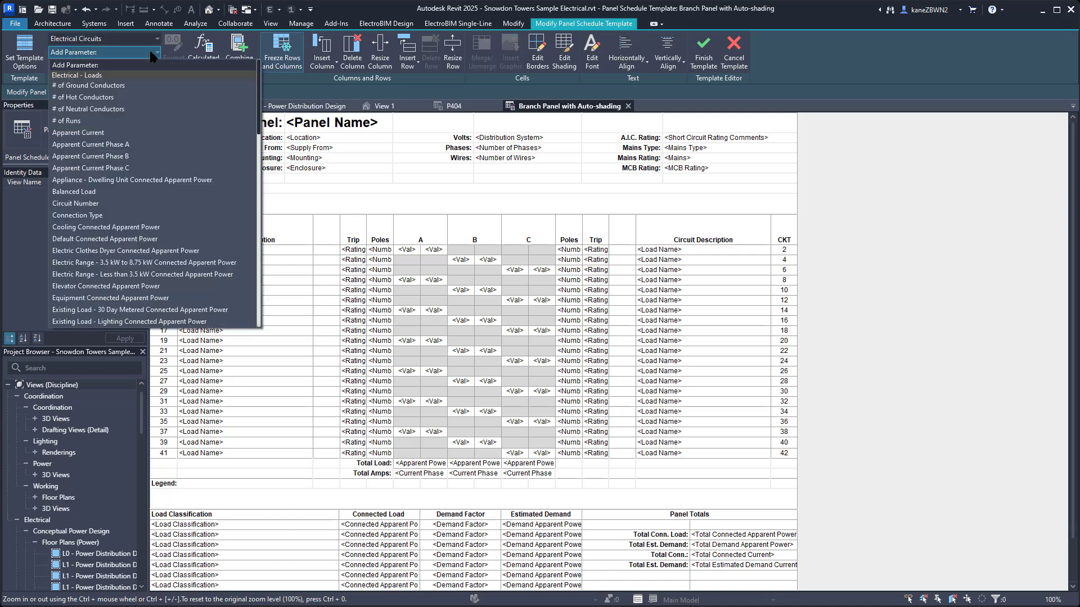
scroll(127, 244, "down", 5)
left_click(85, 295)
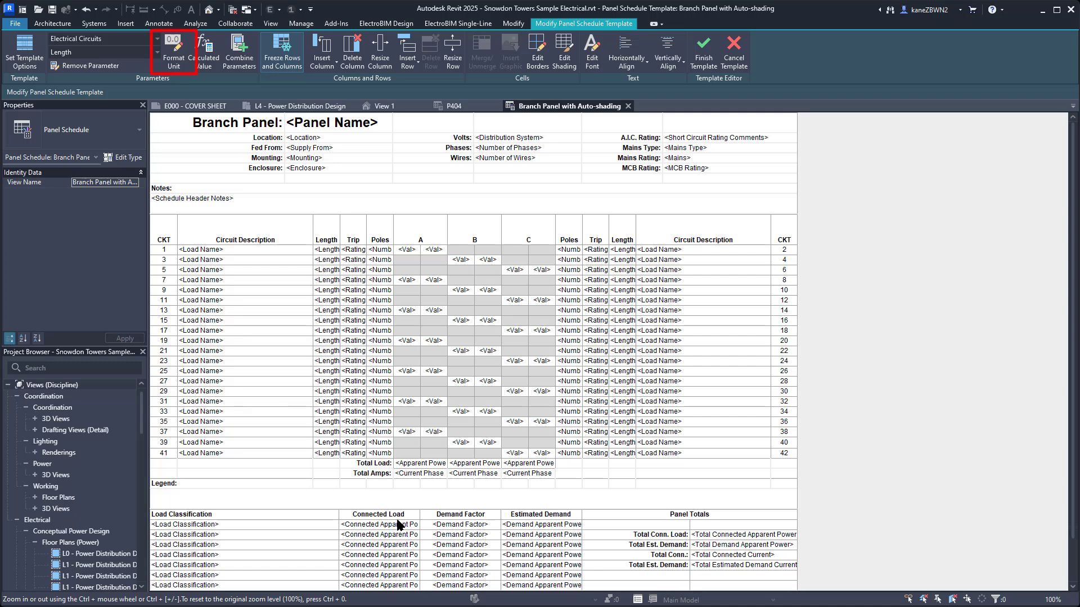
- Change the rounding in the Length parameter's unit format
left_click(176, 51)
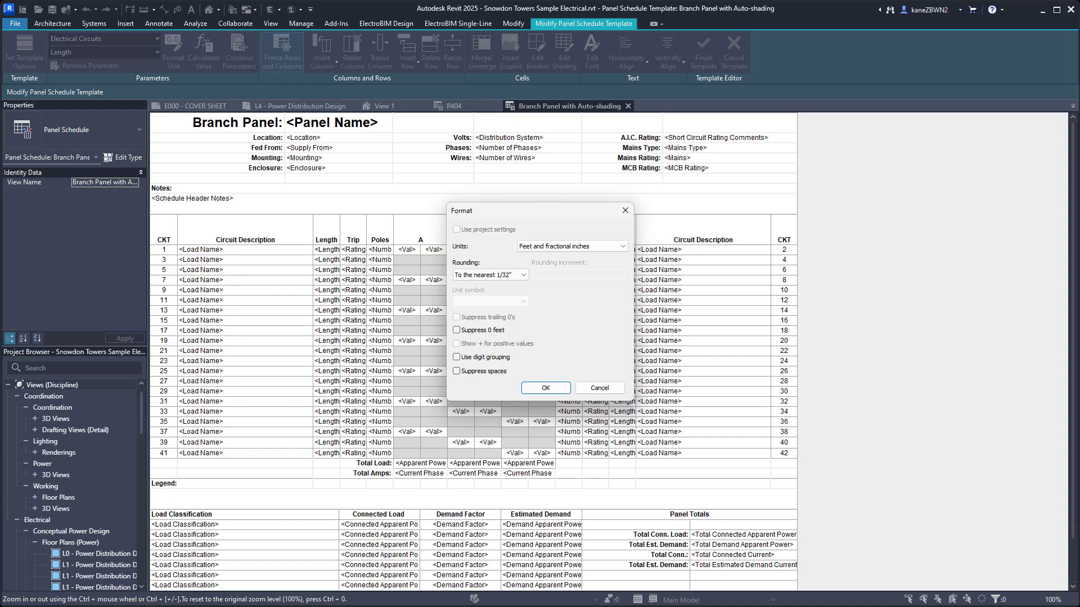
left_click(490, 274)
left_click(483, 284)
left_click(545, 388)
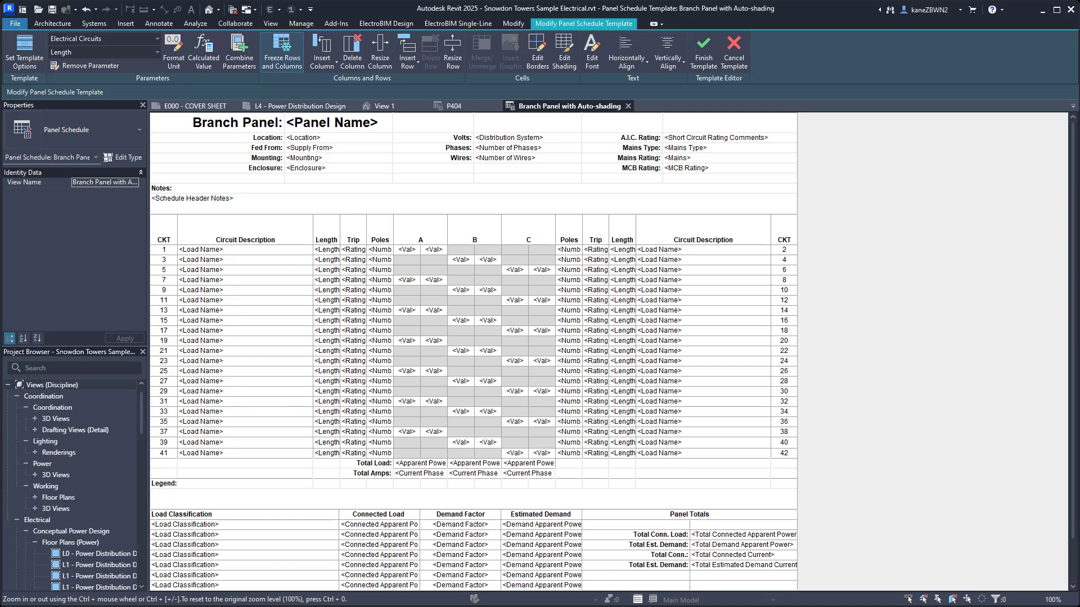
- Start a calculated value named SUM in the blank cell below Number of Wires, with discipline Common and type Number
left_click(512, 169)
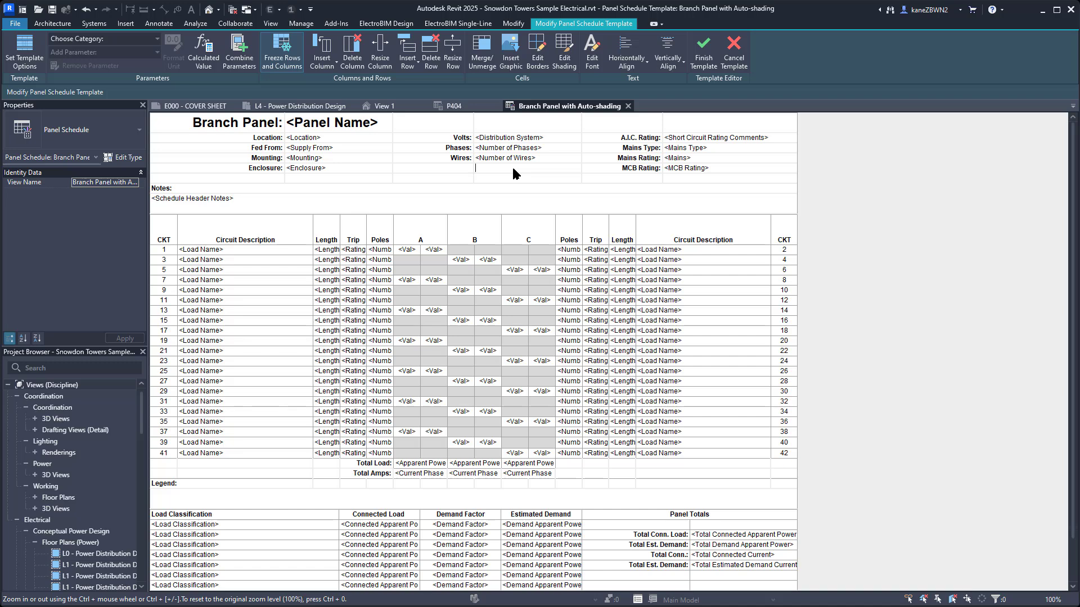
left_click(205, 51)
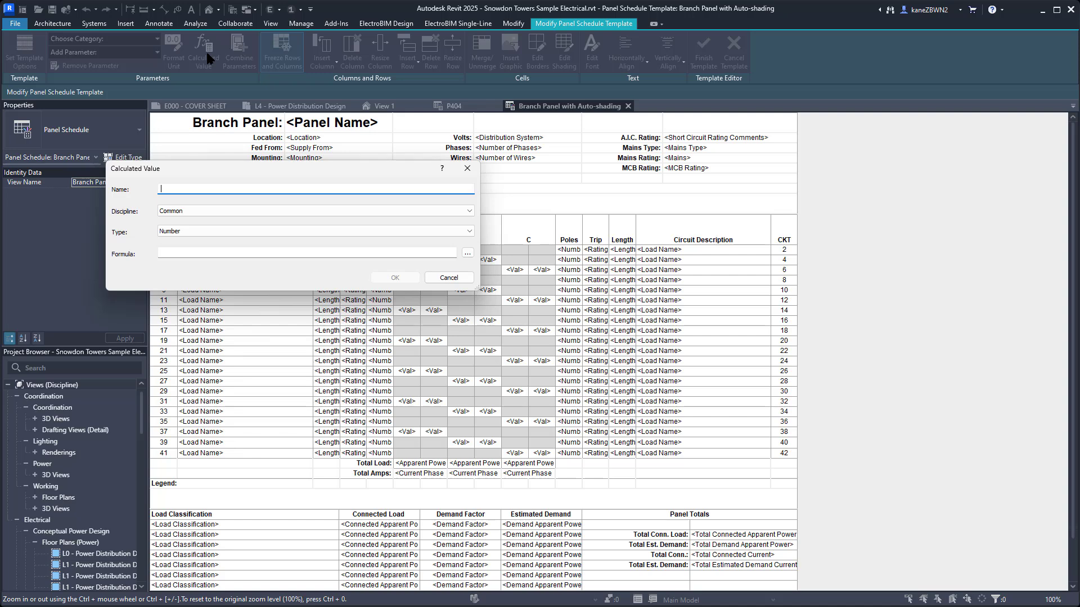
type("SUM")
left_click(352, 209)
left_click(354, 221)
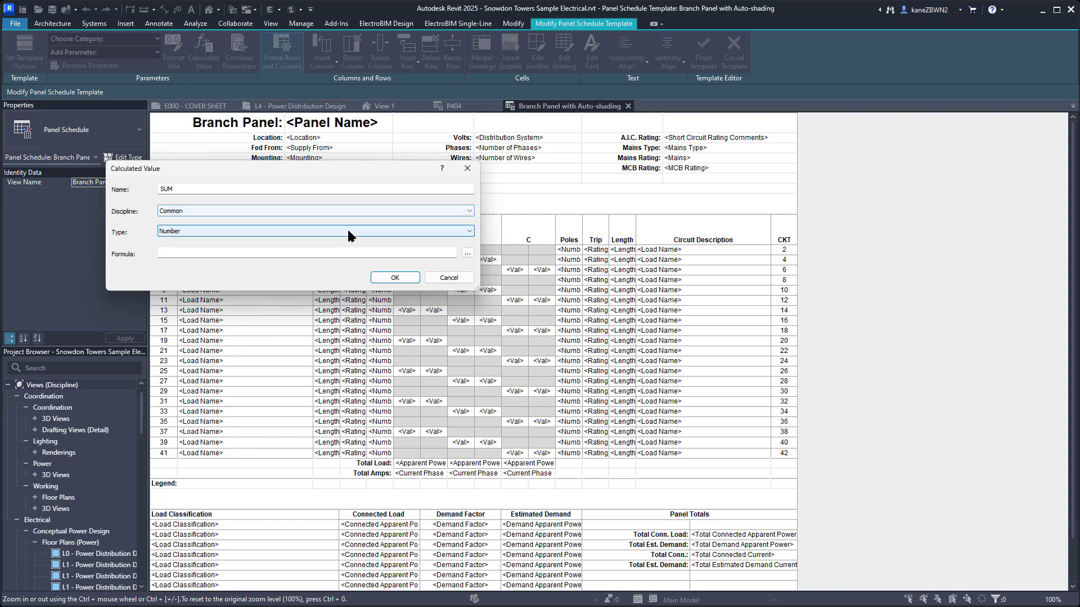
left_click(347, 230)
left_click(348, 230)
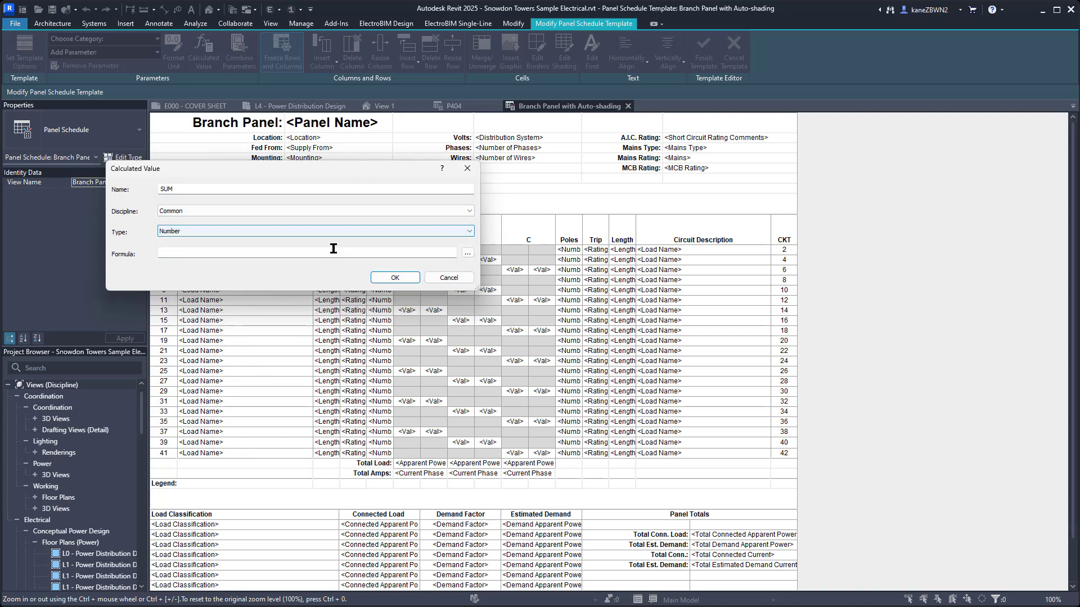
- Define the SUM formula as Number of Phases+Number of Wires and place the calculated value in the cell
left_click(333, 250)
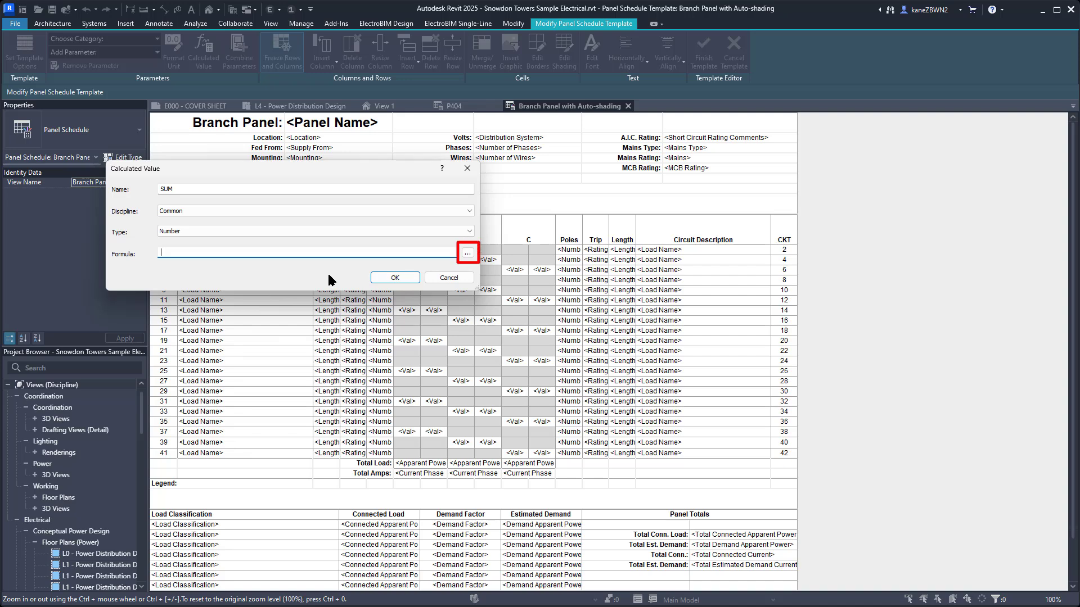
left_click(467, 253)
left_click(487, 252)
scroll(487, 254, "up", 2)
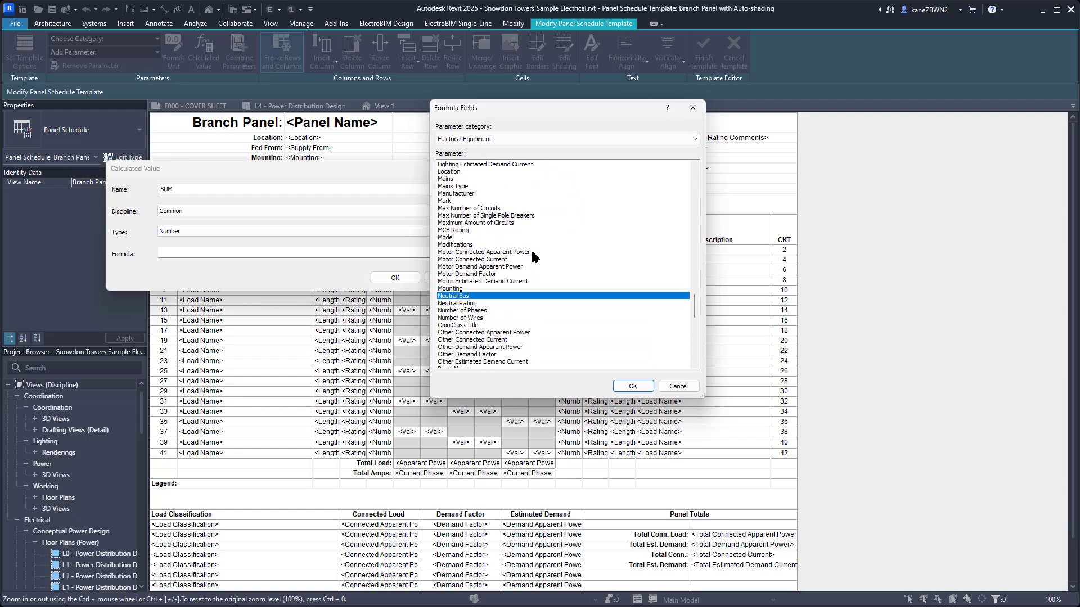
double_click(478, 309)
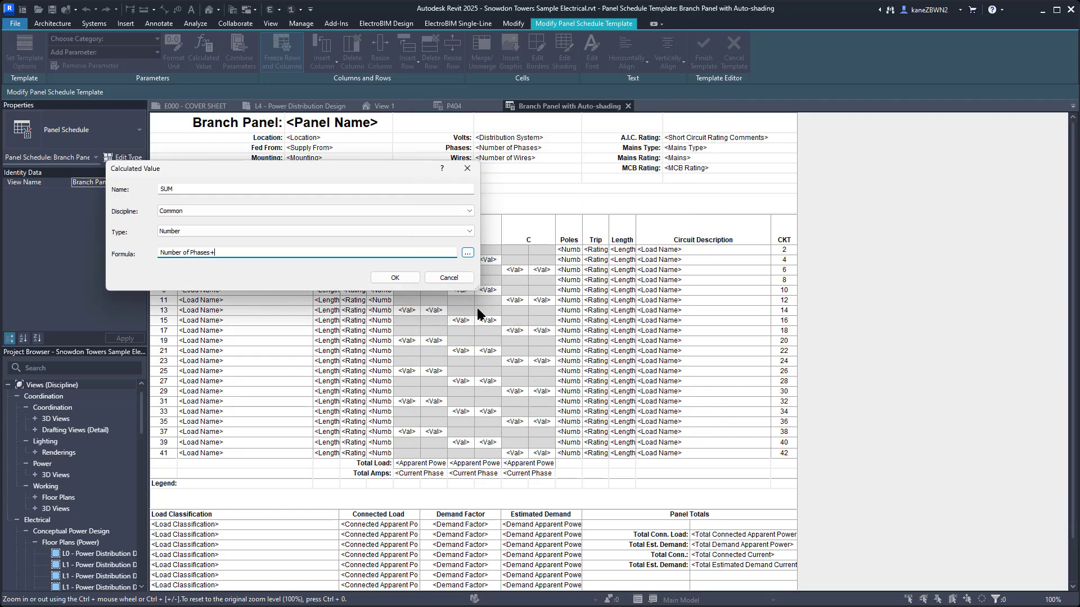
left_click(467, 253)
scroll(521, 307, "down", 1)
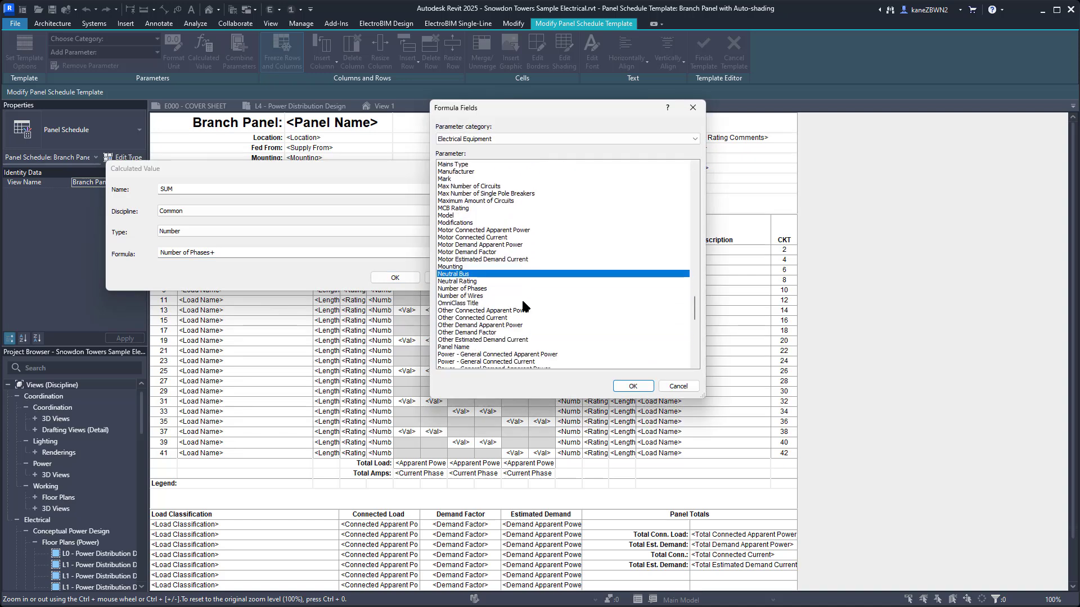
double_click(472, 296)
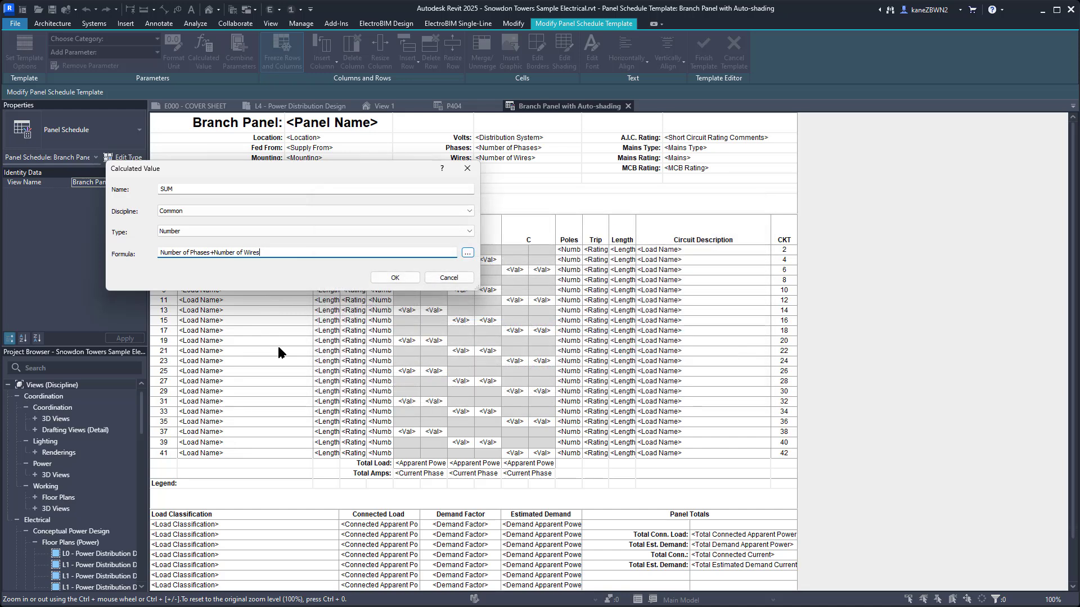
left_click(394, 277)
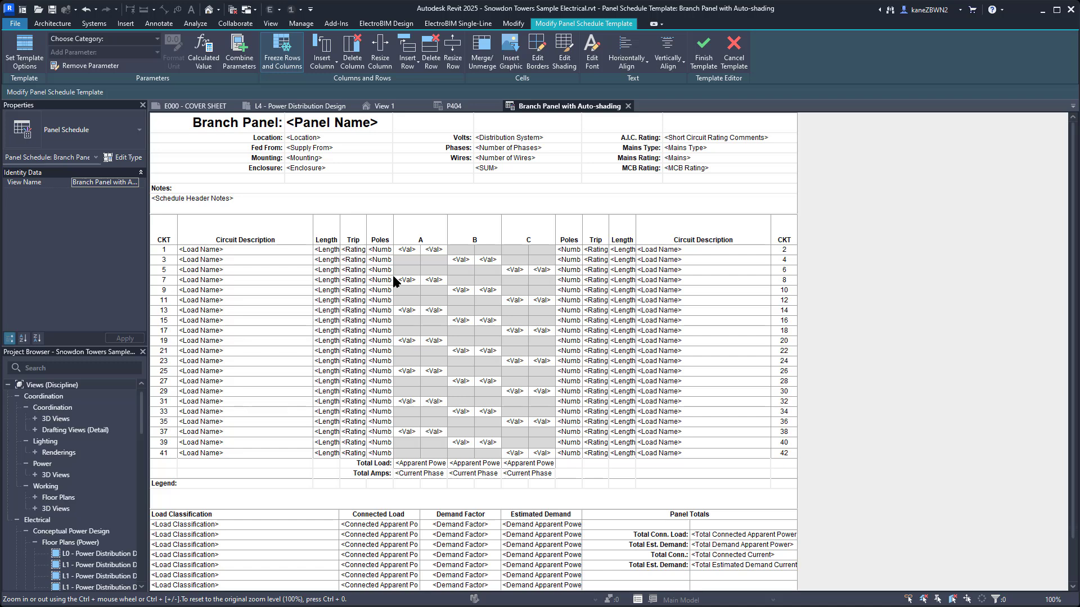
- Label the cell beside the SUM value "7=" and accept its font settings
left_click(437, 167)
left_click(588, 52)
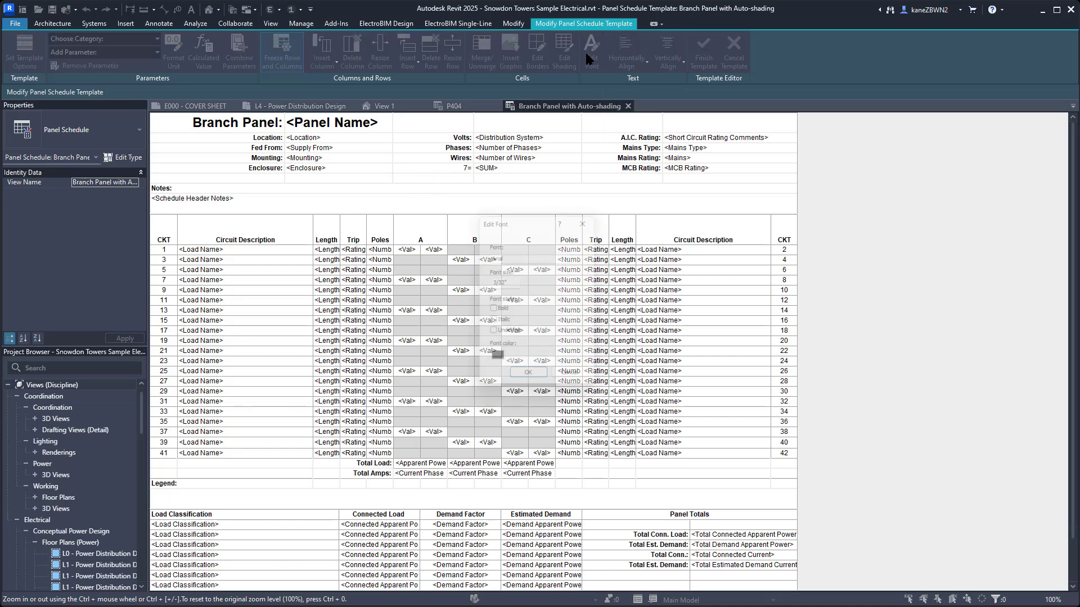
left_click(528, 382)
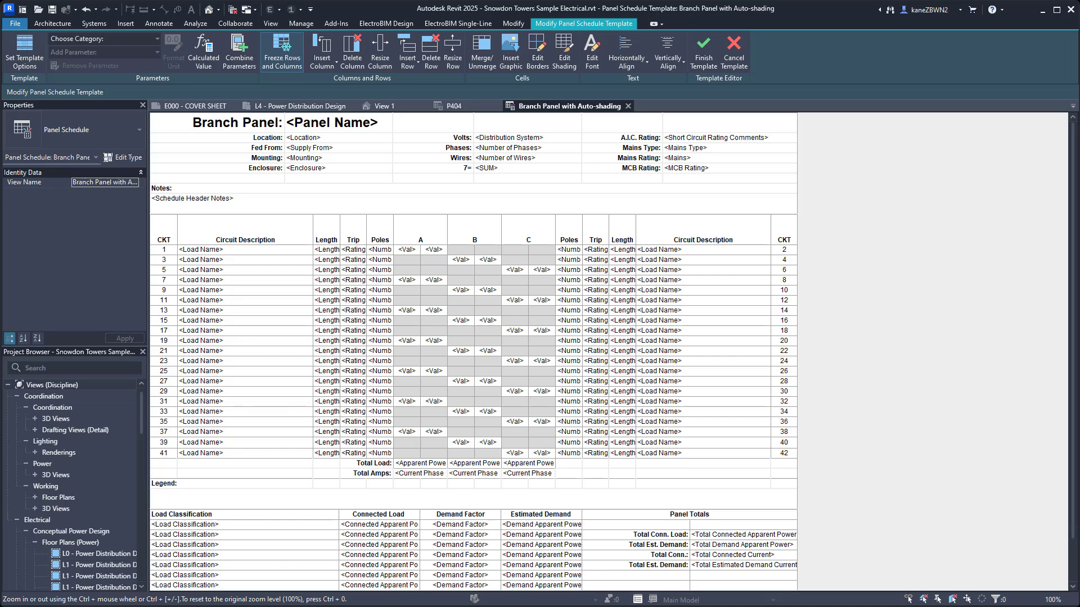
- Start a combined parameter for the Load Name cells under Circuit Description, adding Schedule Circuit Notes followed by Load Name
left_click(271, 256)
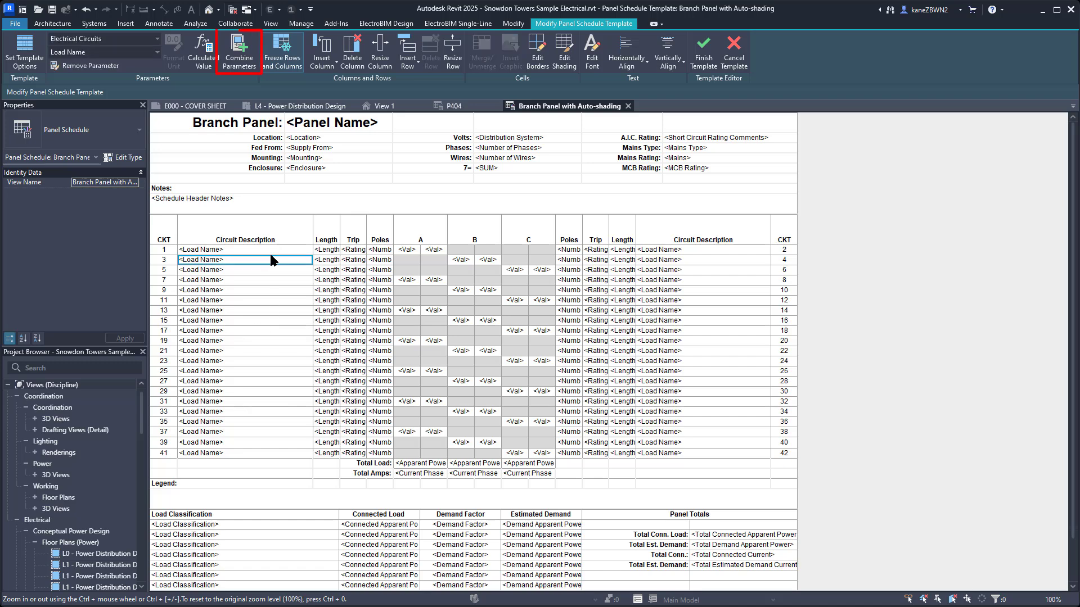
left_click(239, 53)
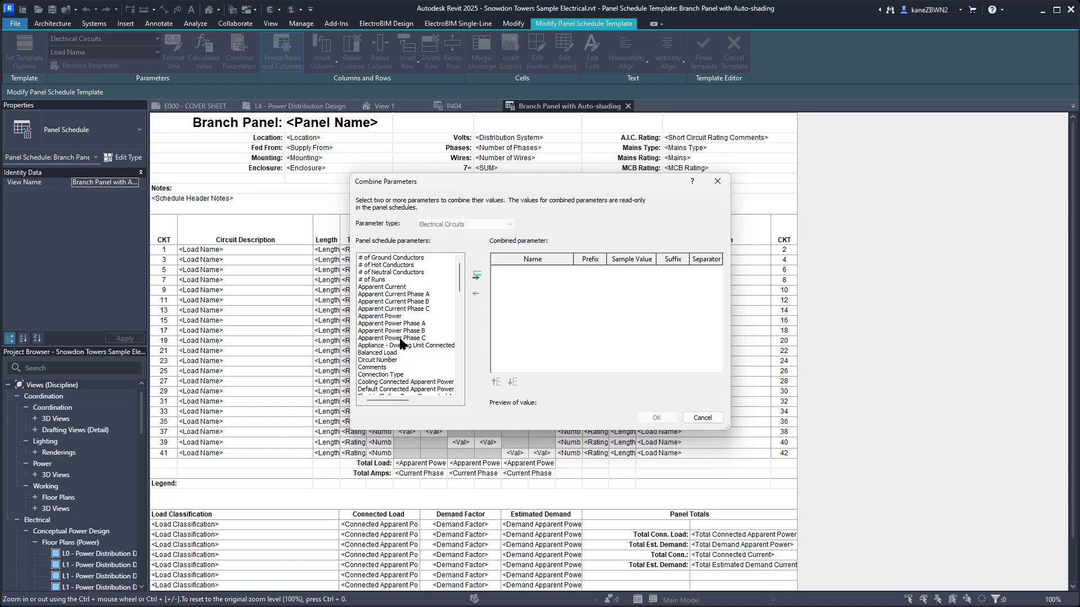
scroll(404, 345, "down", 10)
double_click(399, 390)
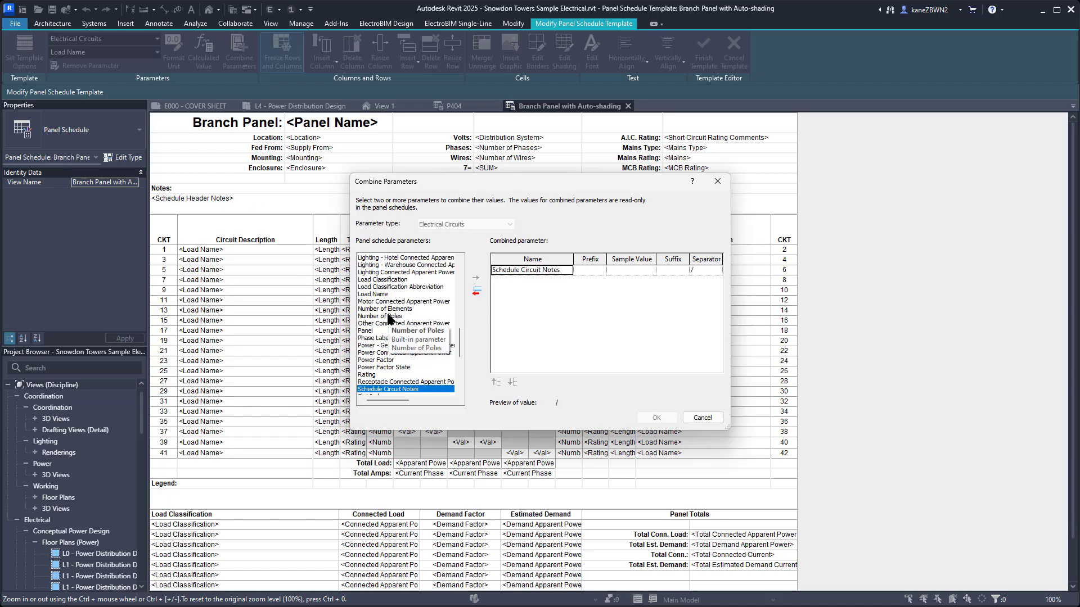
double_click(375, 294)
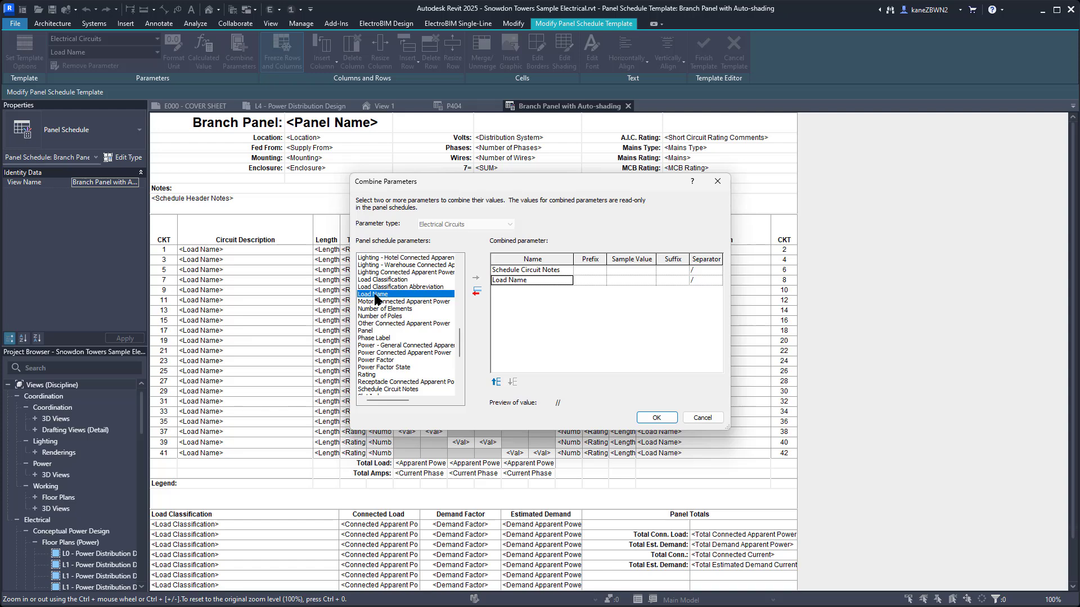
- Remove the slash separators from Schedule Circuit Notes and Load Name and accept the combined parameter
left_click(708, 270)
key("BackSpace")
left_click(709, 280)
key("BackSpace")
left_click(651, 417)
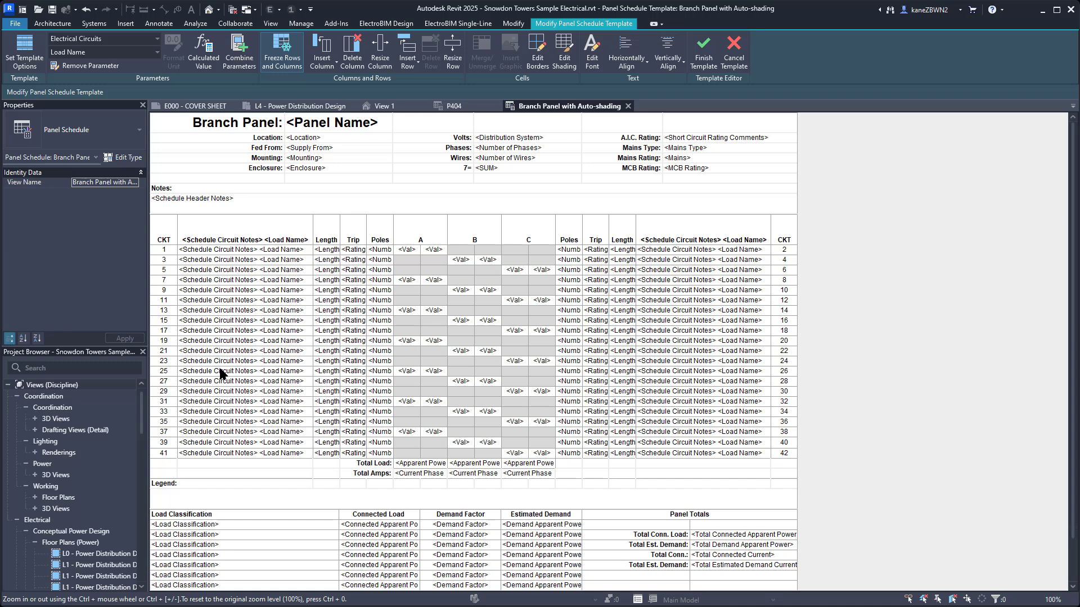
- Enter "A=AFCI G=GFCI" in the blank cell under Legend and align it horizontally to the left
left_click(223, 497)
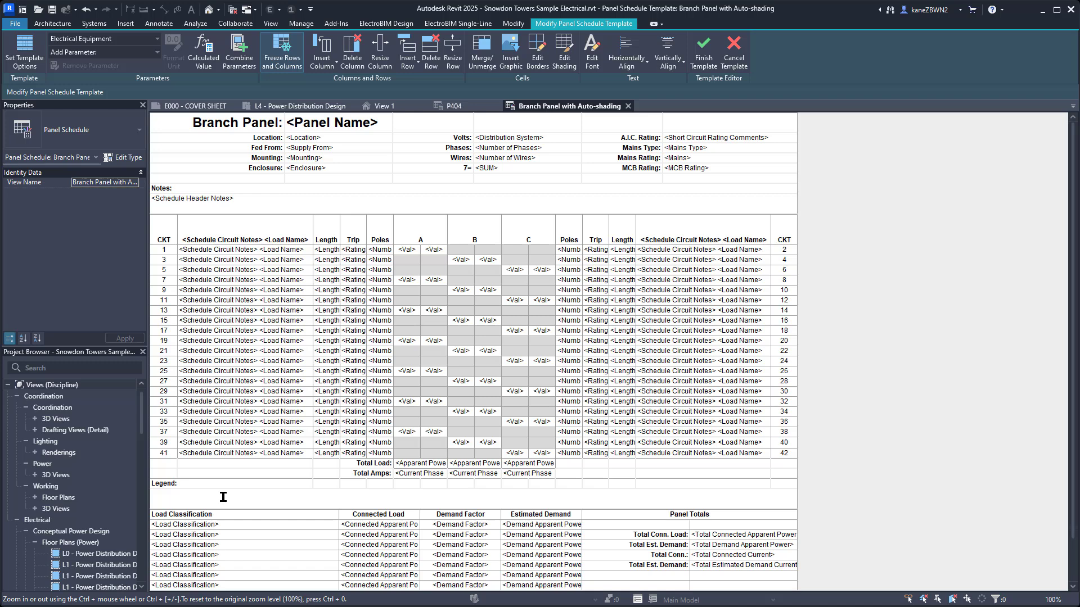
type("A=AFCI     G=GFCI")
key("Return")
left_click(626, 60)
left_click(624, 85)
- Rename the header of the combined parameter column to "Circuit Description"
left_click(288, 241)
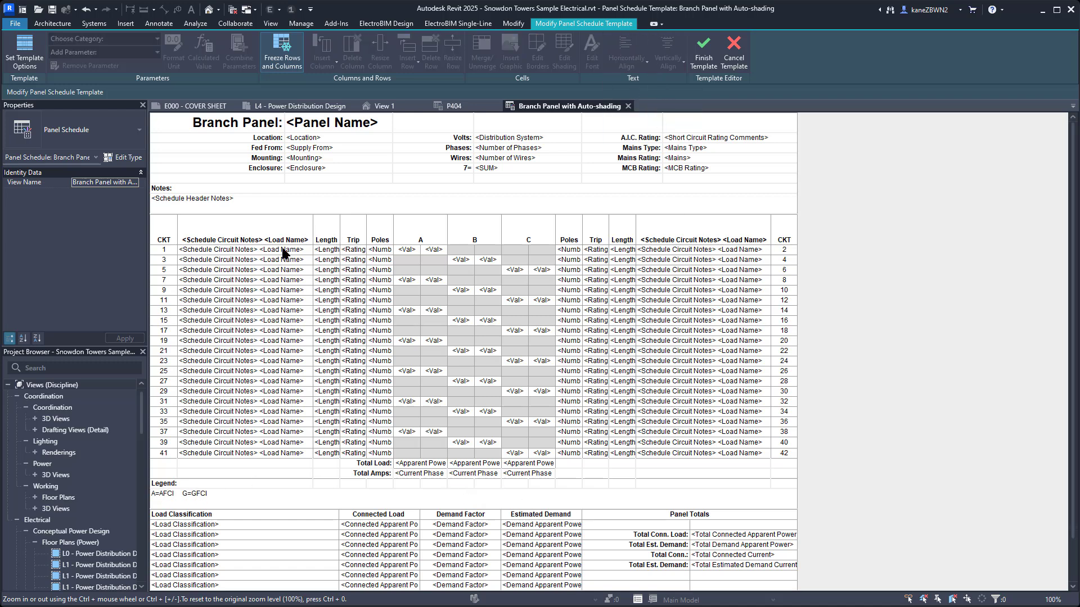
type("Circuit Description")
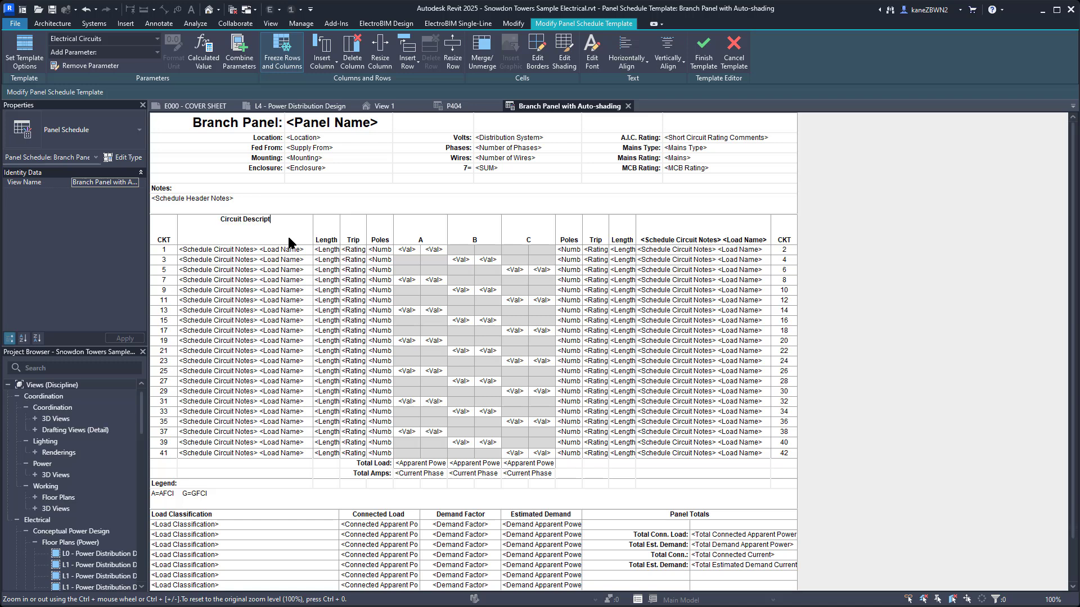
key("Return")
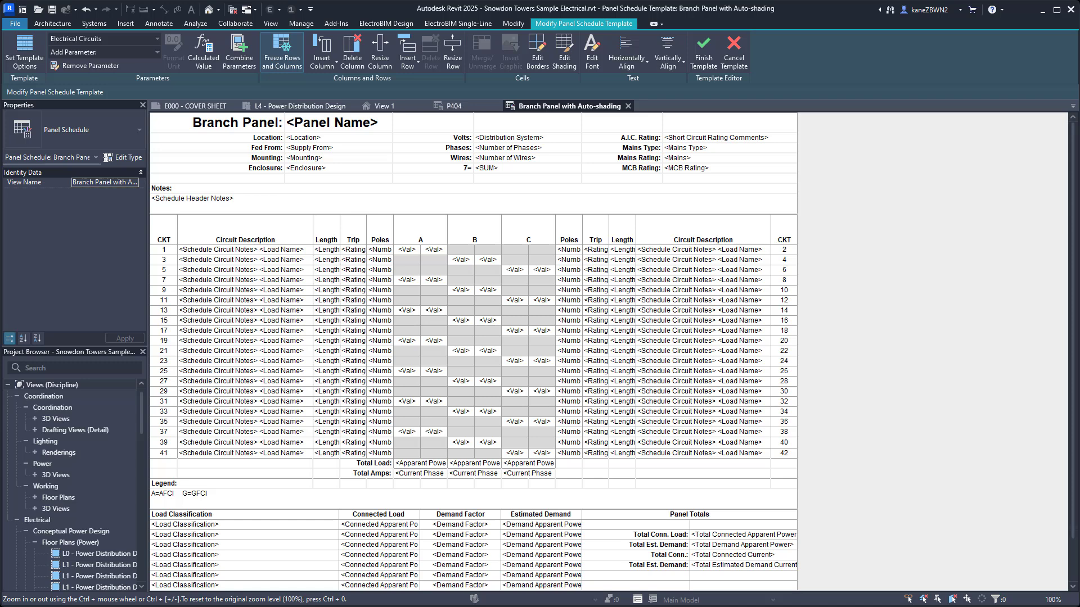
- Finish editing the template and apply the updated Branch Panel with Auto-shading template to the P404 panel schedule
left_click(703, 50)
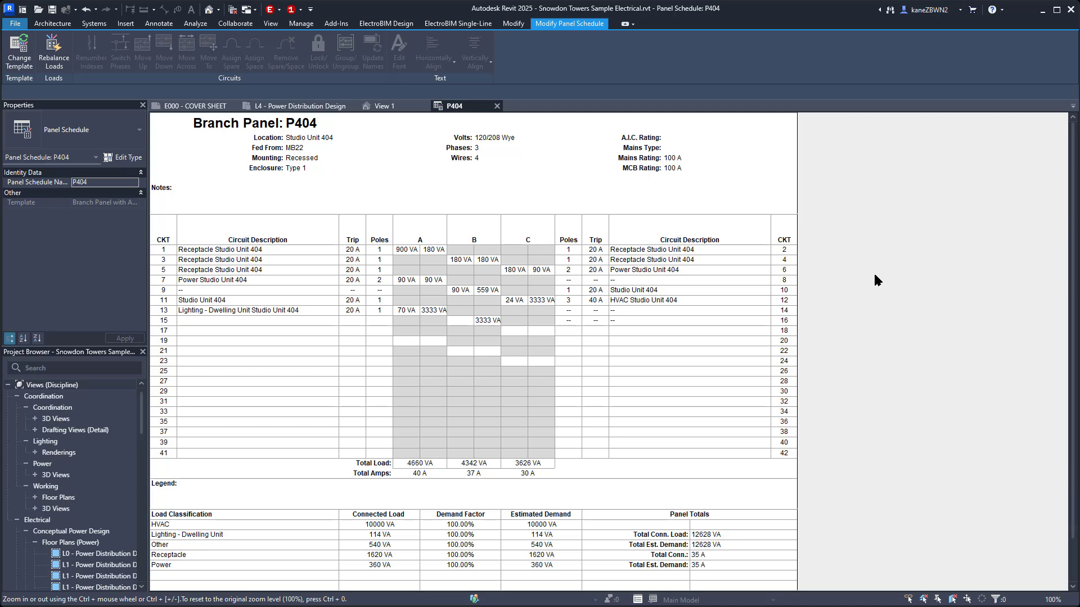
left_click(19, 52)
left_click(562, 415)
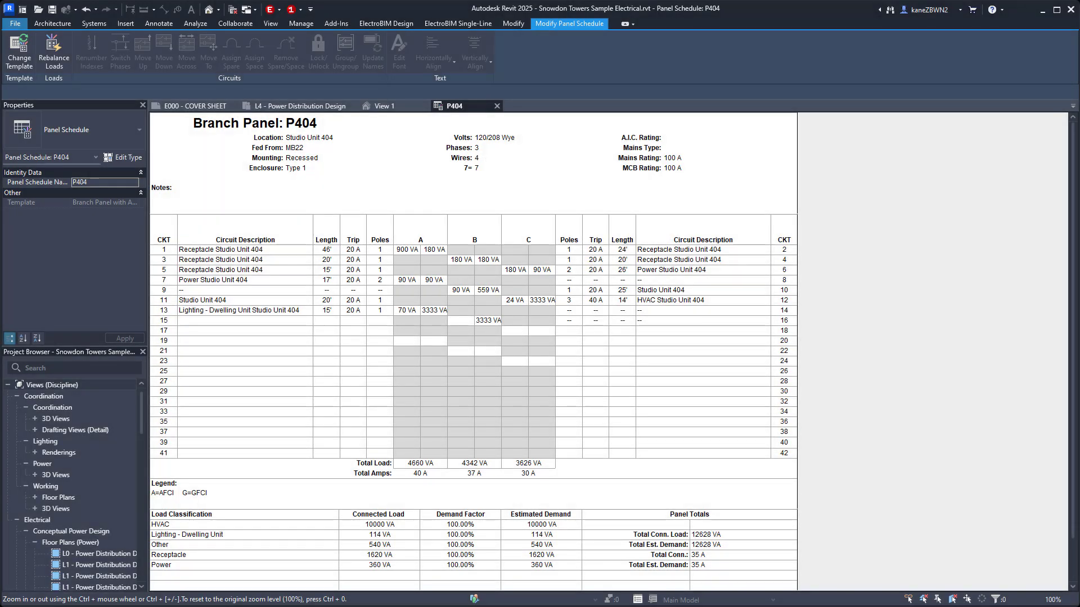
- Set the Schedule Circuit Notes of circuit 1 in panel P404 to "(A)"
left_click(244, 252)
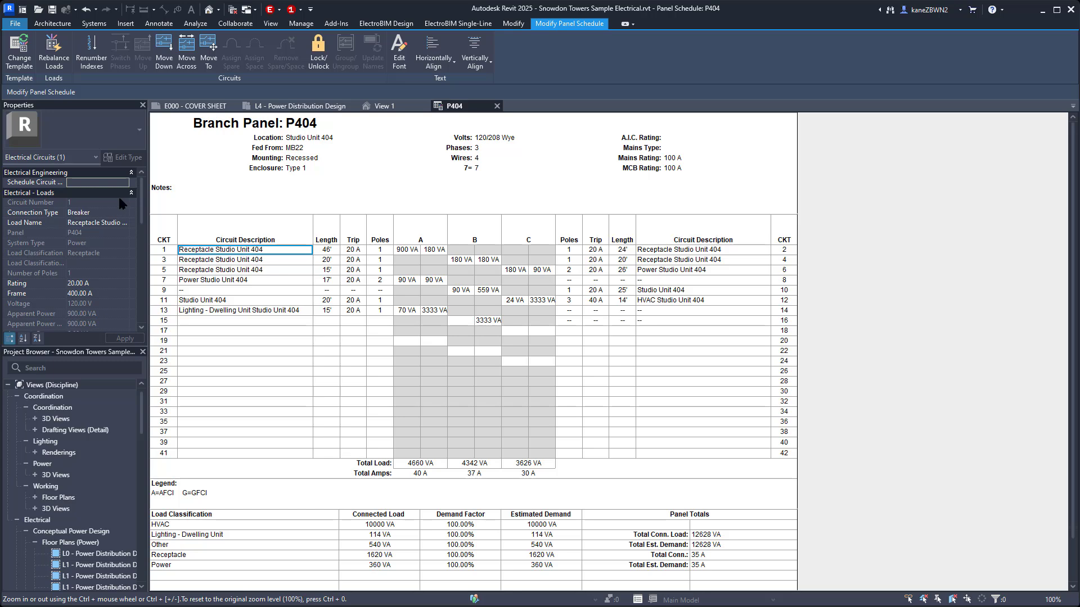
left_click(107, 182)
type("(A)")
key("Return")
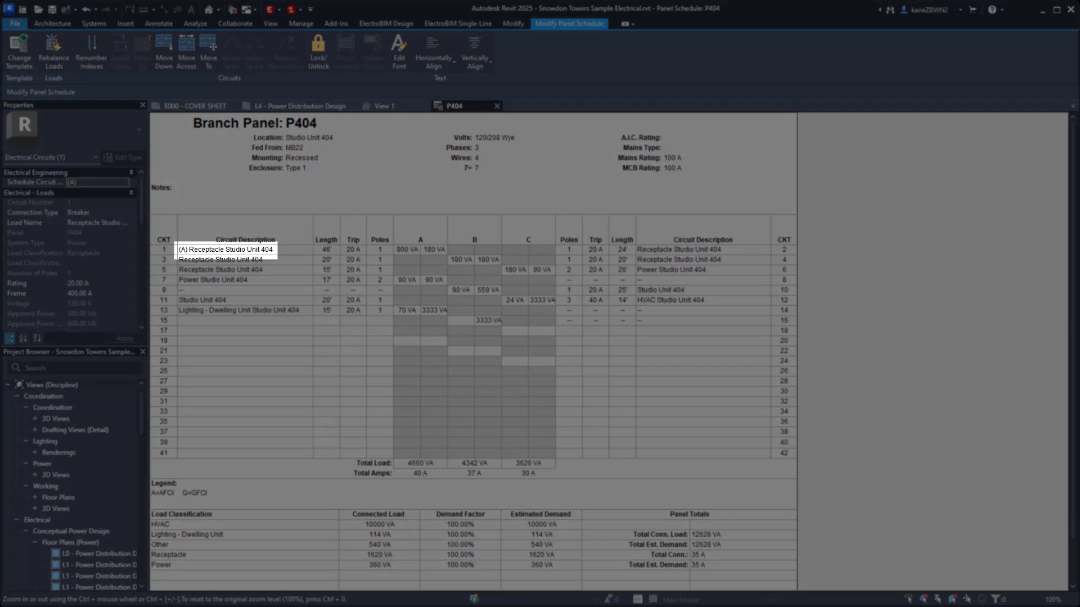